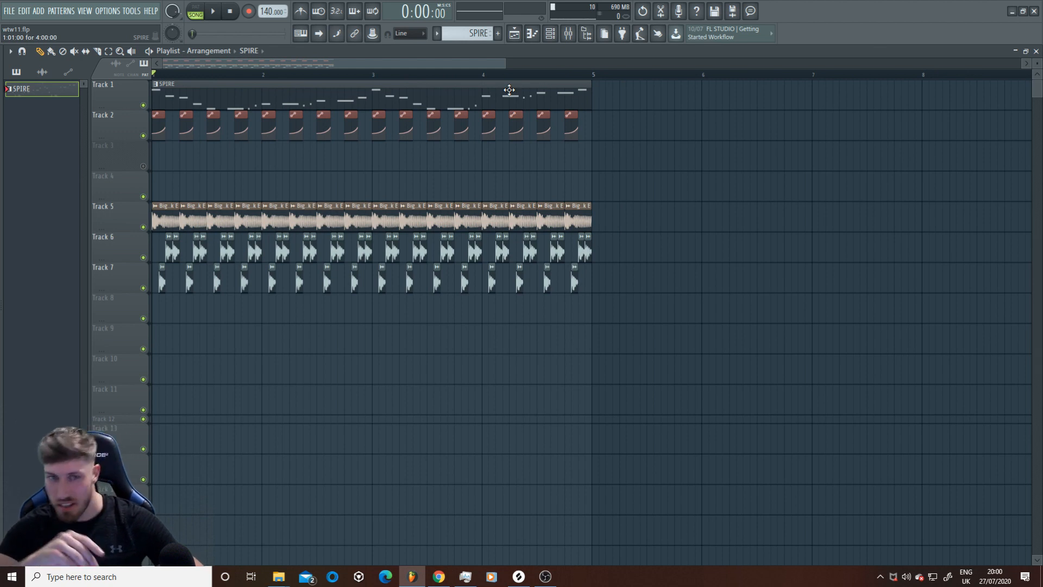
{"action": "left_click_drag", "start_coordinate": [503, 65], "coordinate": [446, 65]}
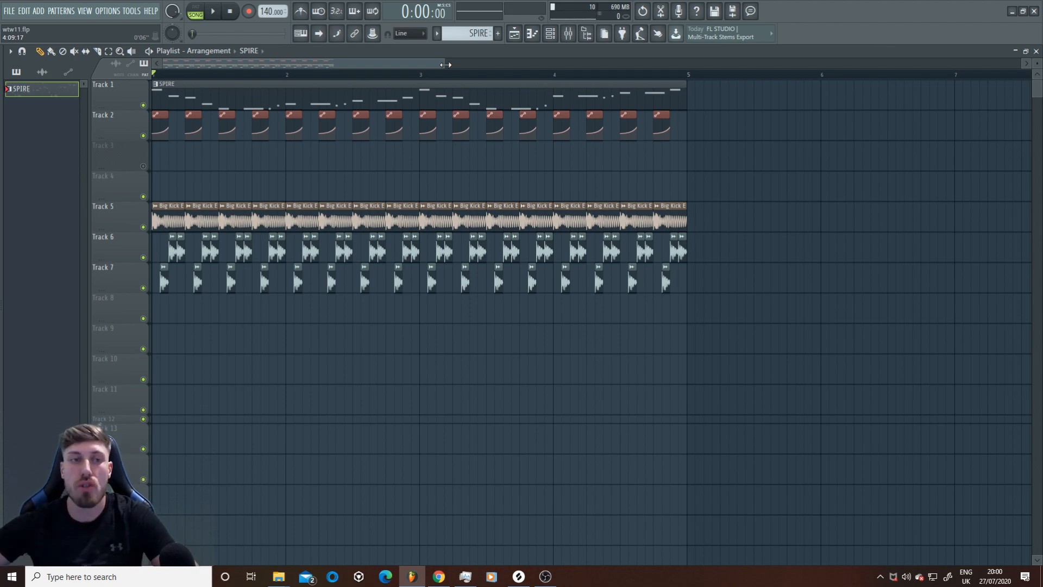
{"action": "left_click_drag", "start_coordinate": [445, 64], "coordinate": [432, 65]}
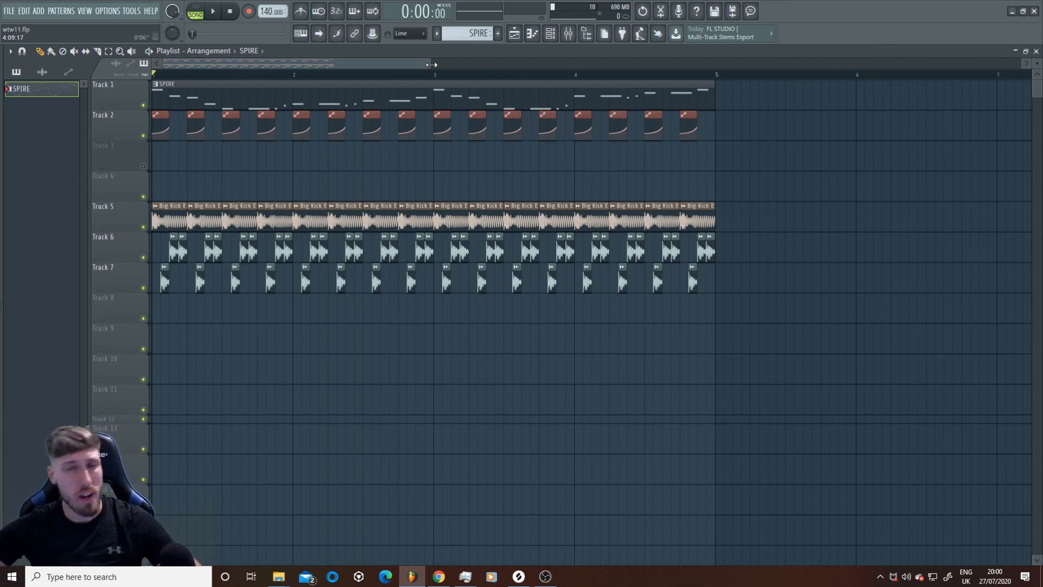
{"action": "left_click_drag", "start_coordinate": [431, 65], "coordinate": [366, 76]}
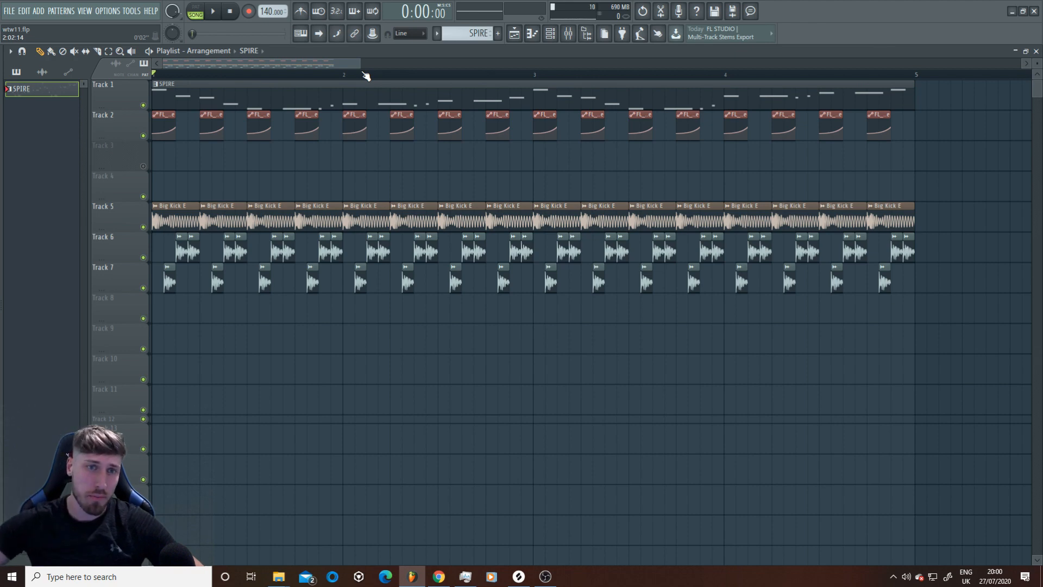
{"action": "left_click_drag", "start_coordinate": [367, 76], "coordinate": [340, 81]}
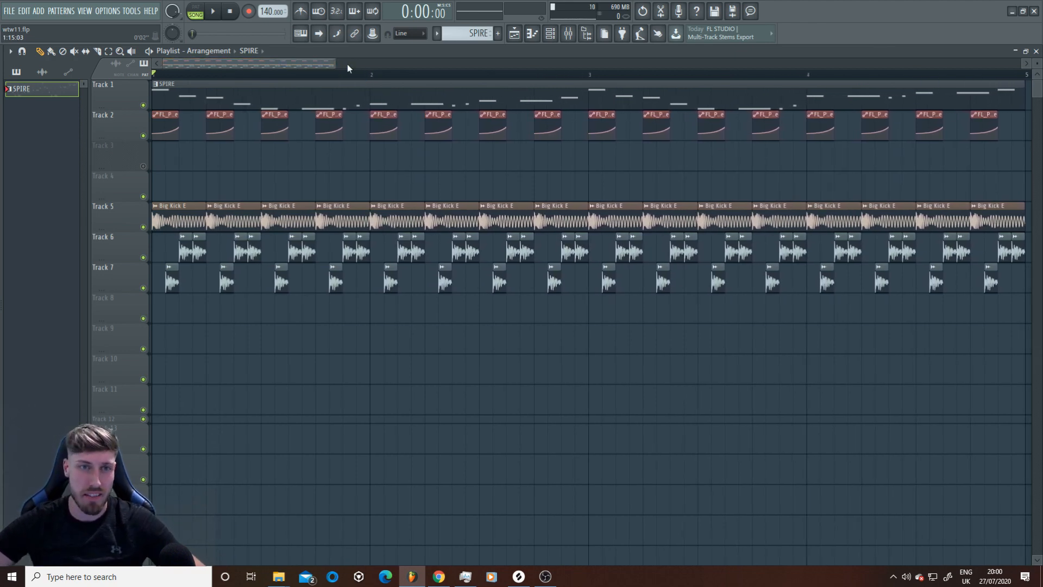
{"action": "mouse_move", "coordinate": [335, 65]}
{"action": "left_mouse_down"}
{"action": "mouse_move", "coordinate": [319, 67]}
{"action": "mouse_move", "coordinate": [336, 68]}
{"action": "left_mouse_up"}
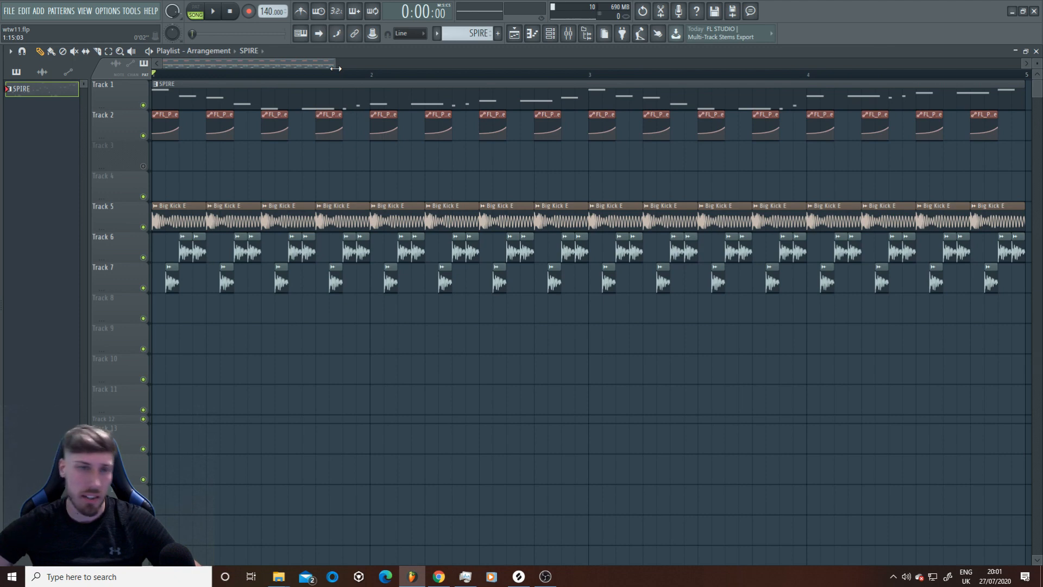
{"action": "left_click_drag", "start_coordinate": [336, 68], "coordinate": [340, 70]}
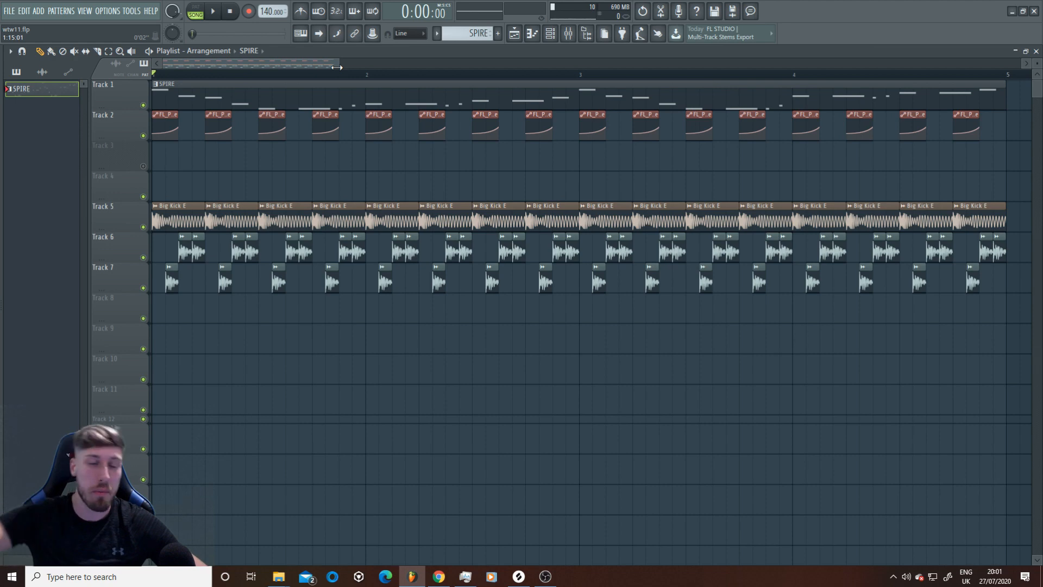
{"action": "left_click_drag", "start_coordinate": [337, 67], "coordinate": [332, 67]}
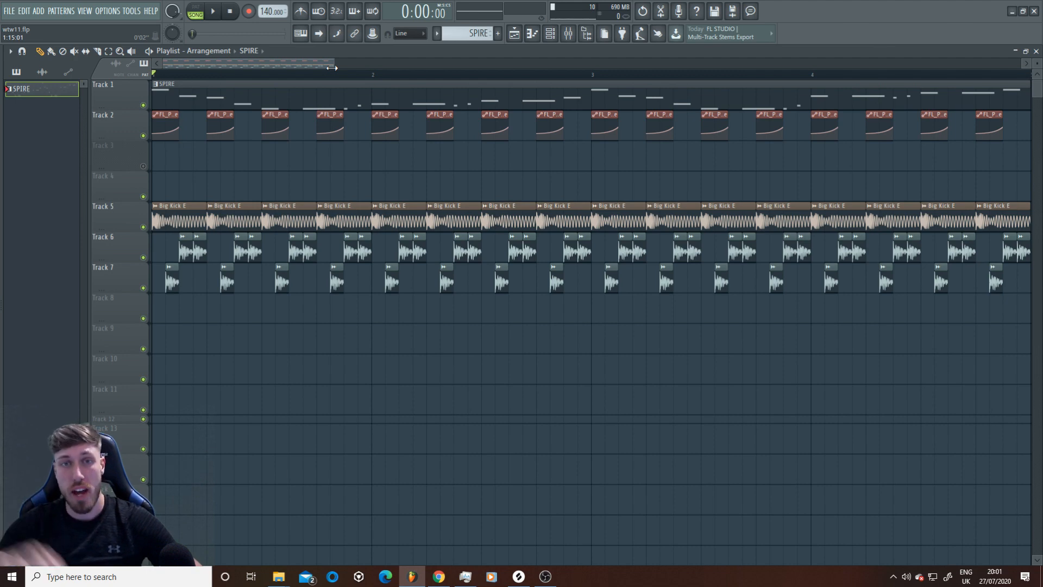
{"action": "left_click_drag", "start_coordinate": [332, 67], "coordinate": [562, 67]}
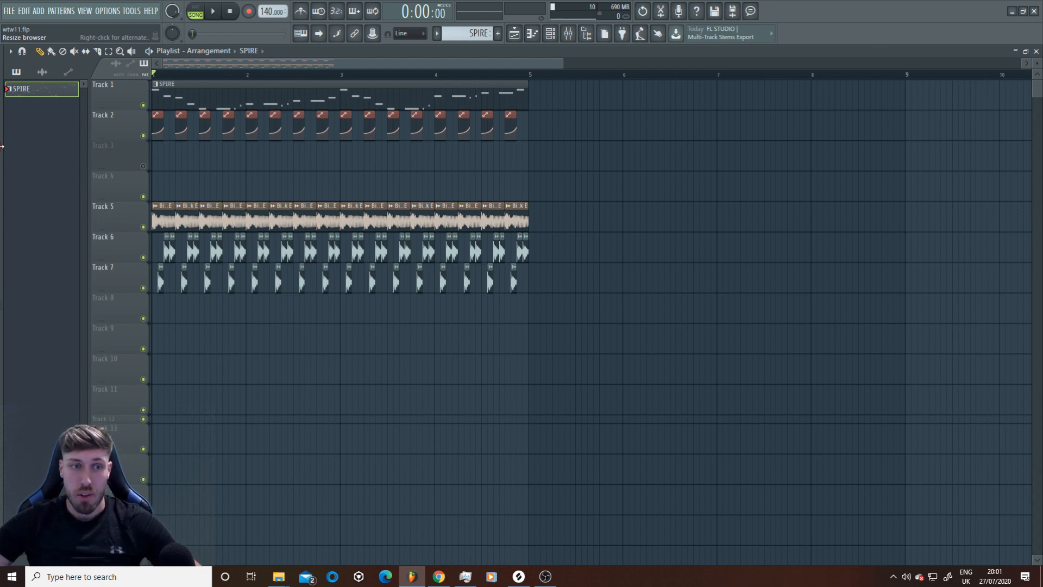
- Make Track 3 in the playlist slightly taller
{"action": "left_click", "coordinate": [143, 166]}
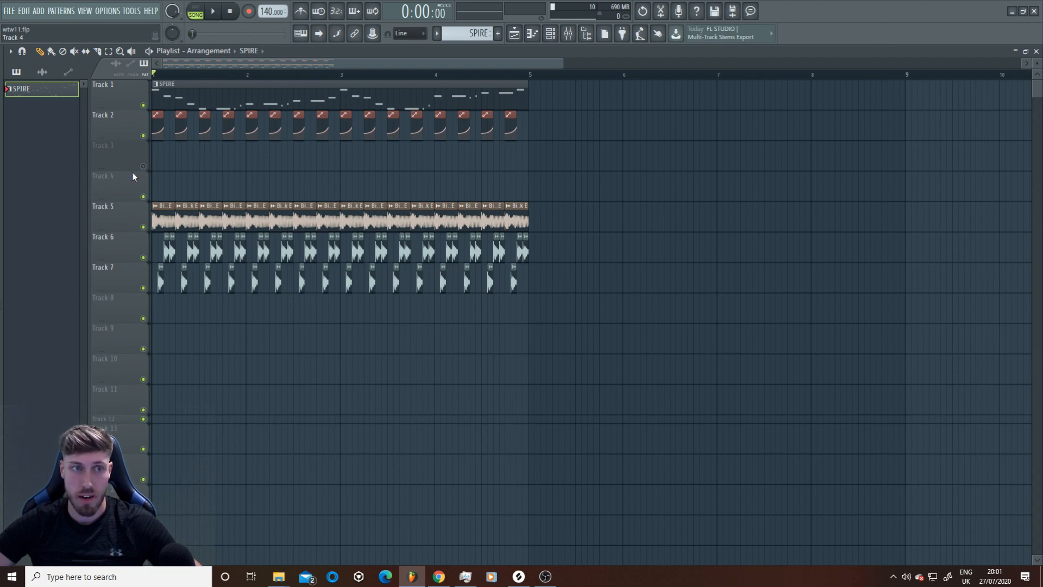
{"action": "left_click_drag", "start_coordinate": [133, 171], "coordinate": [132, 181]}
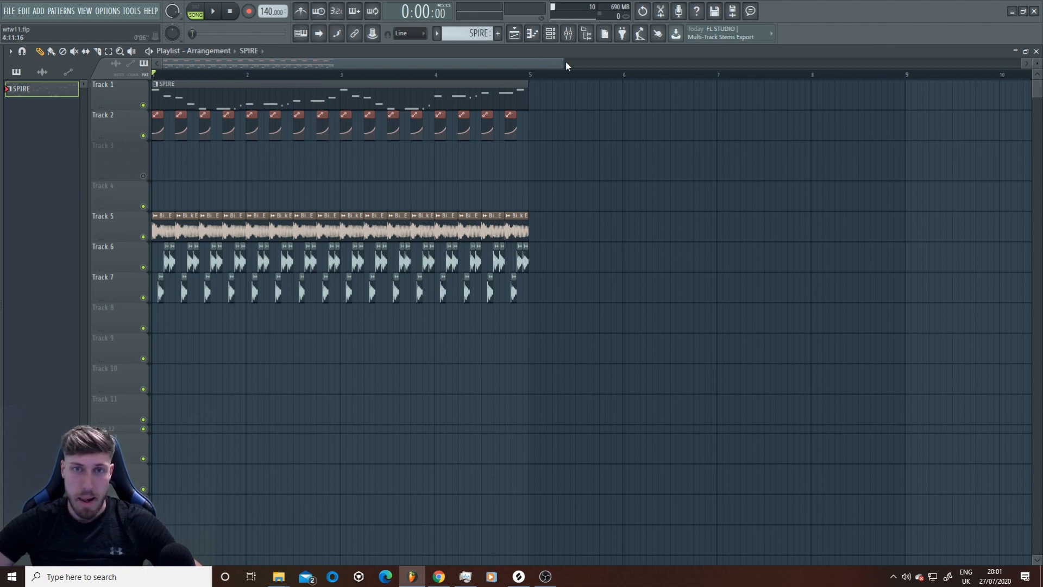
{"action": "scroll", "coordinate": [501, 124], "scroll_direction": "up", "scroll_amount": 1}
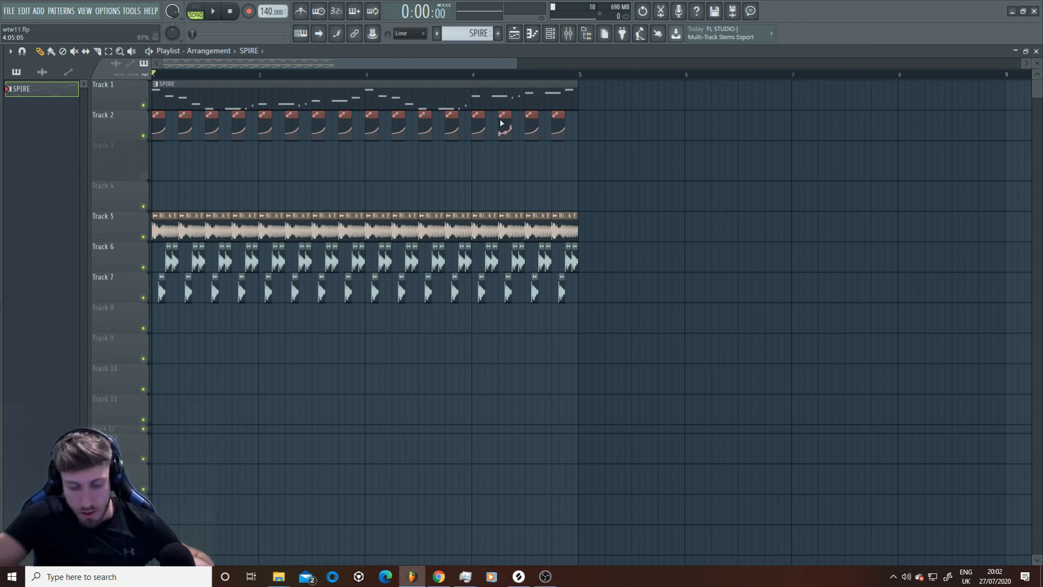
- Play the arrangement, open the SPIRE pattern's melody in the piano roll, and select all its notes for copying
{"action": "key", "text": "space"}
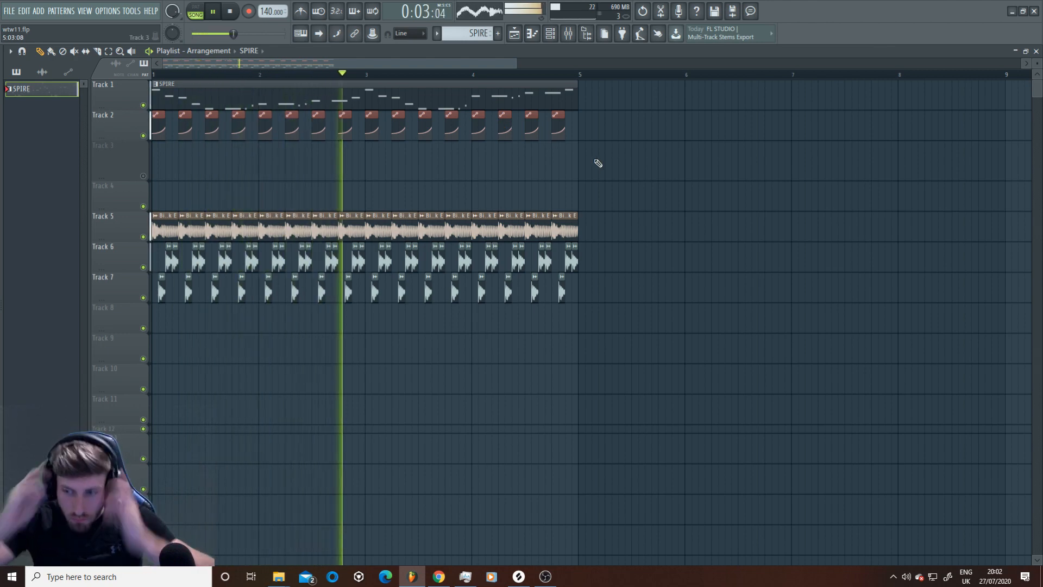
{"action": "double_click", "coordinate": [457, 86]}
{"action": "left_click_drag", "start_coordinate": [462, 65], "coordinate": [253, 64]}
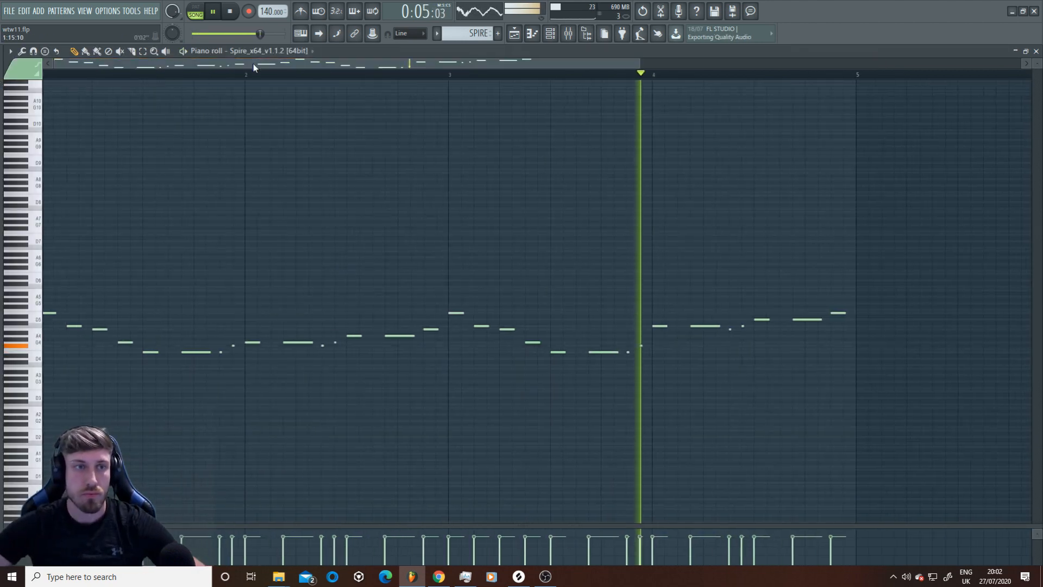
{"action": "key", "text": "ctrl+a"}
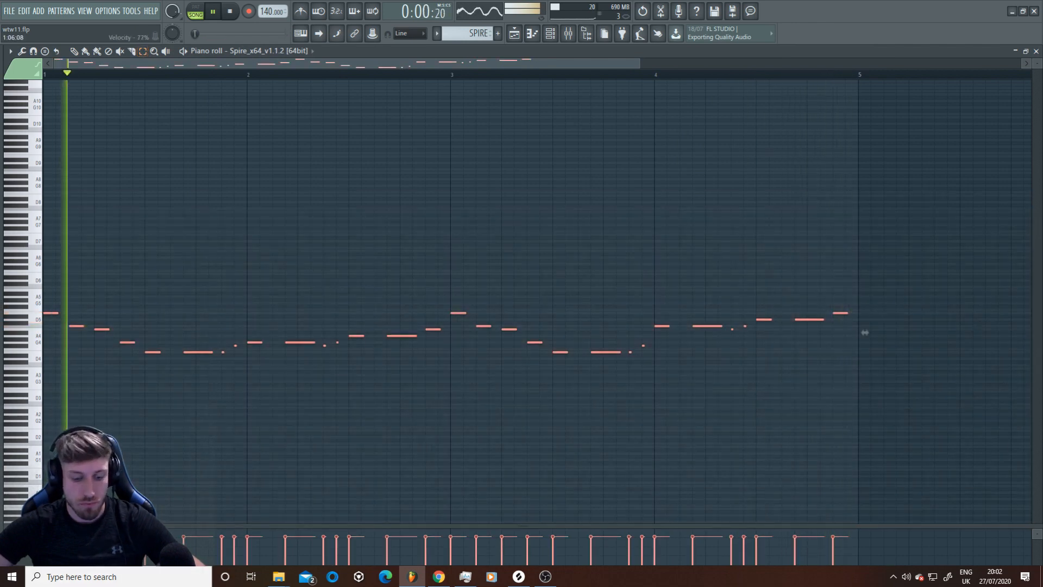
{"action": "key", "text": "space"}
- Extend the Channel Rack to reveal the Nexus 2 channel and route it to mixer track 5
{"action": "left_click", "coordinate": [550, 33]}
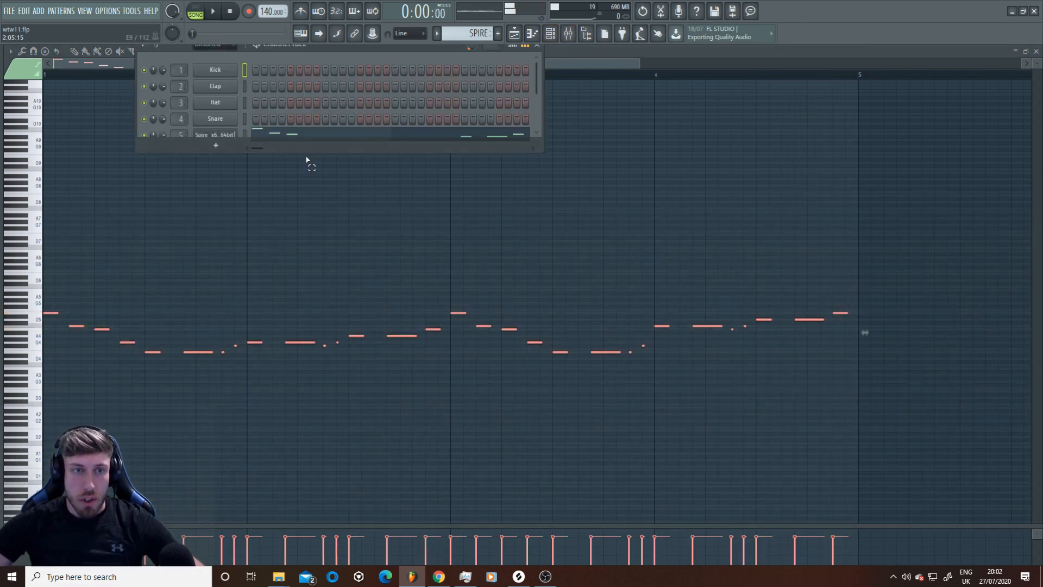
{"action": "left_click_drag", "start_coordinate": [306, 154], "coordinate": [228, 187]}
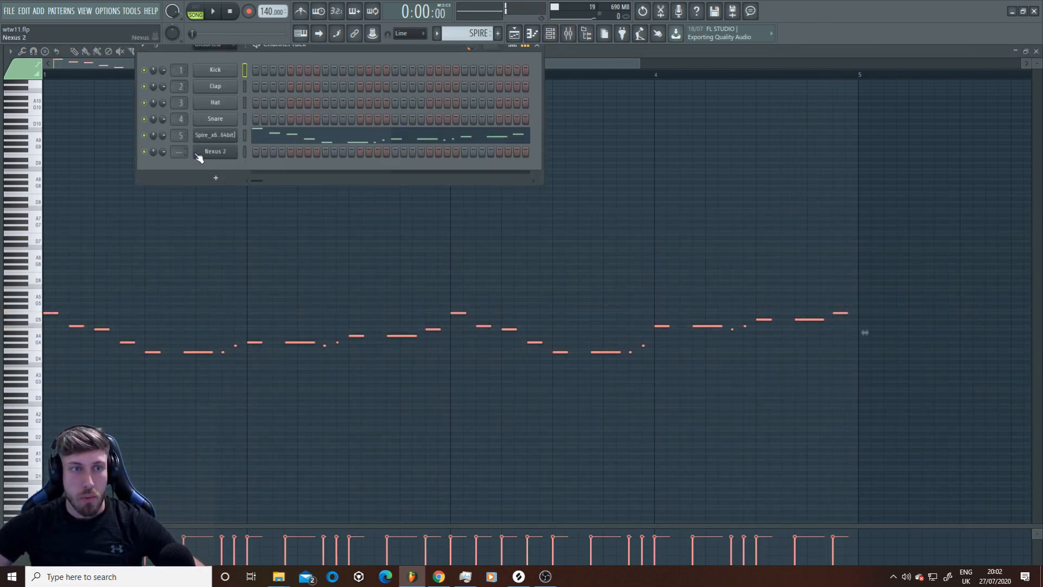
{"action": "left_click_drag", "start_coordinate": [177, 156], "coordinate": [177, 146]}
- Paste the copied Spire melody into the Nexus 2 channel's piano roll
{"action": "right_click", "coordinate": [227, 155]}
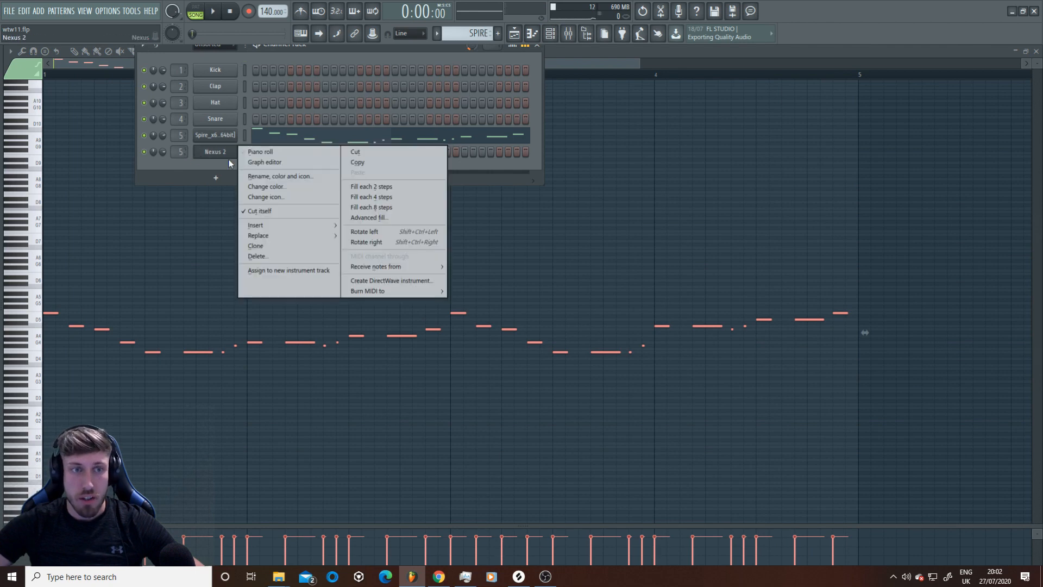
{"action": "left_click", "coordinate": [241, 159]}
{"action": "right_click", "coordinate": [242, 158]}
{"action": "left_click", "coordinate": [262, 152]}
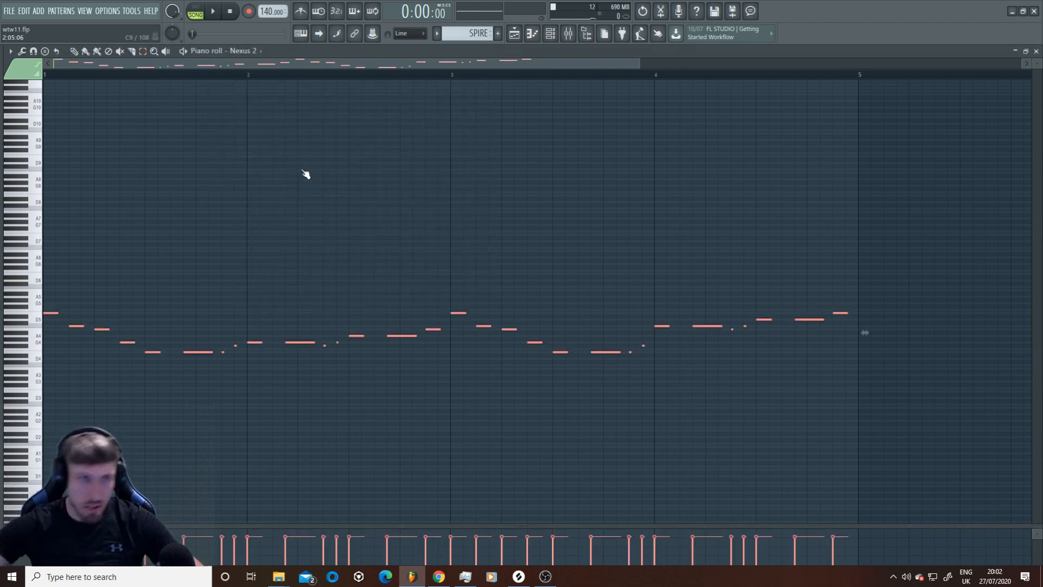
- Mute the Spire channel, open the Nexus 2 instrument, and play the pattern on its own
{"action": "left_click", "coordinate": [550, 33]}
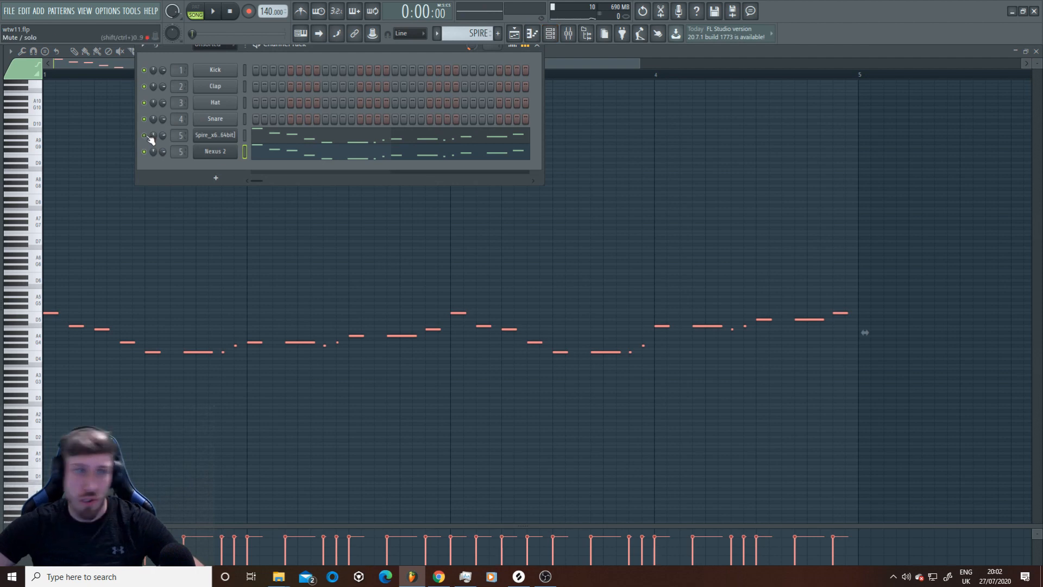
{"action": "left_click", "coordinate": [223, 156]}
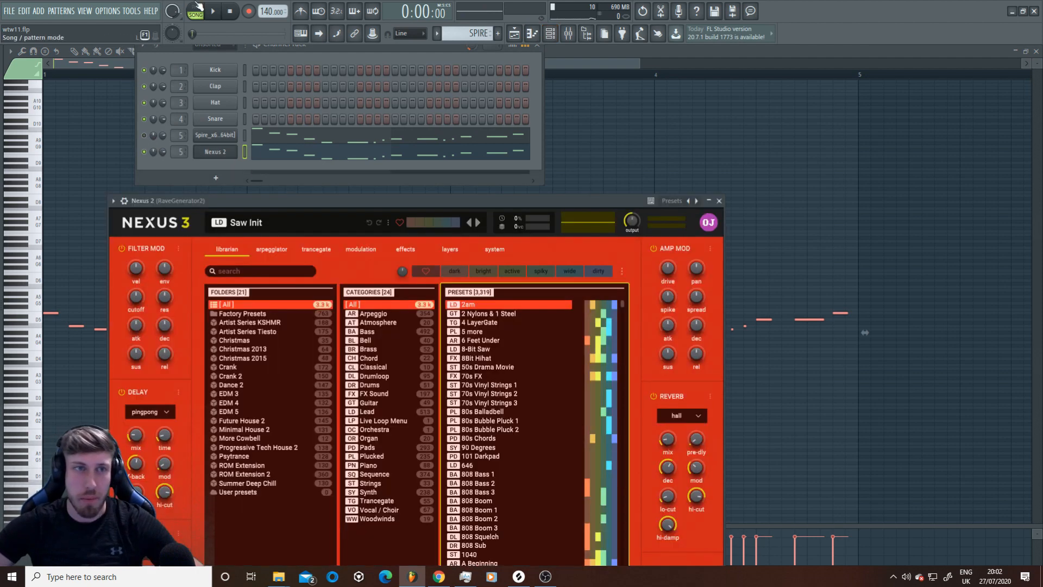
{"action": "left_click", "coordinate": [197, 8]}
{"action": "left_click", "coordinate": [218, 11]}
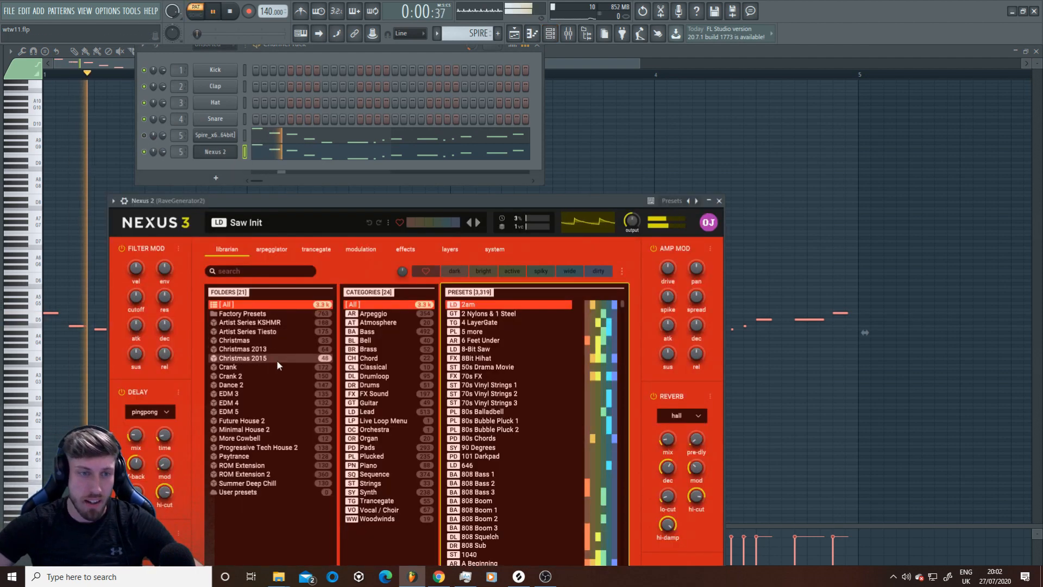
- Load the Pulsar lead preset from Nexus's EDM 5 folder and audition it with the melody
{"action": "left_click", "coordinate": [229, 411]}
{"action": "left_click", "coordinate": [362, 367]}
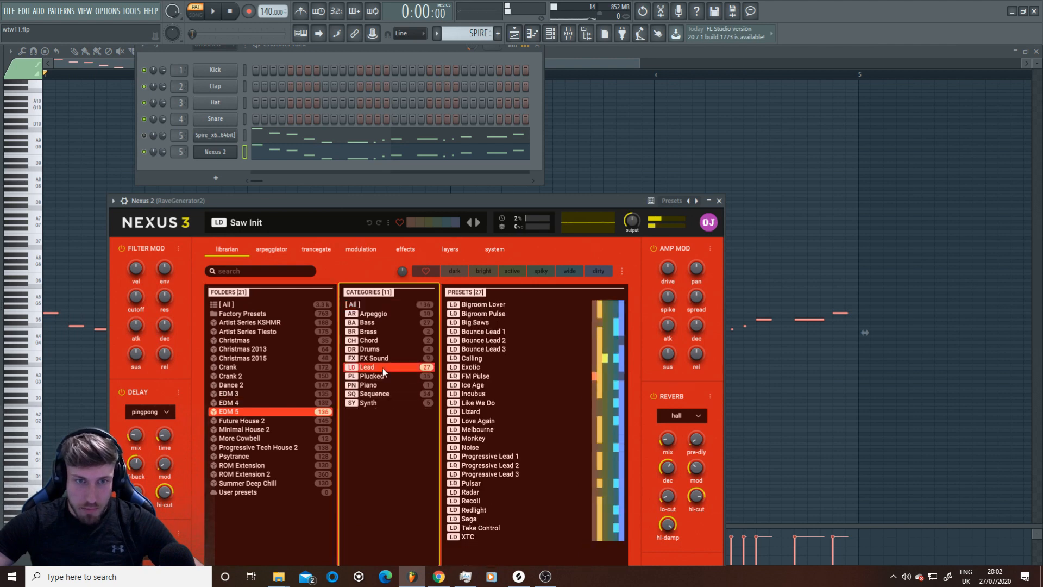
{"action": "left_click", "coordinate": [485, 484]}
{"action": "left_click", "coordinate": [481, 491]}
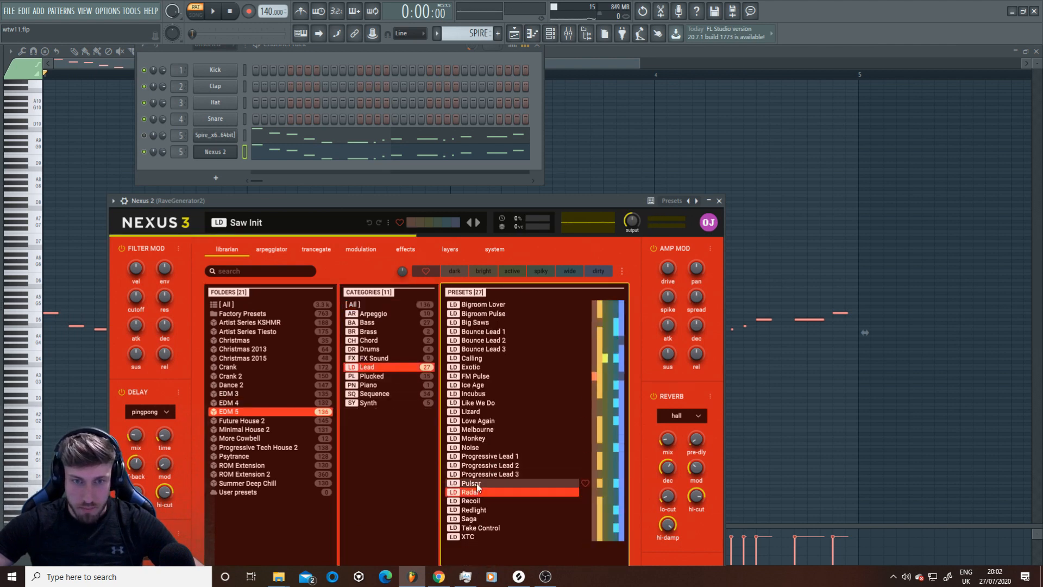
{"action": "key", "text": "space"}
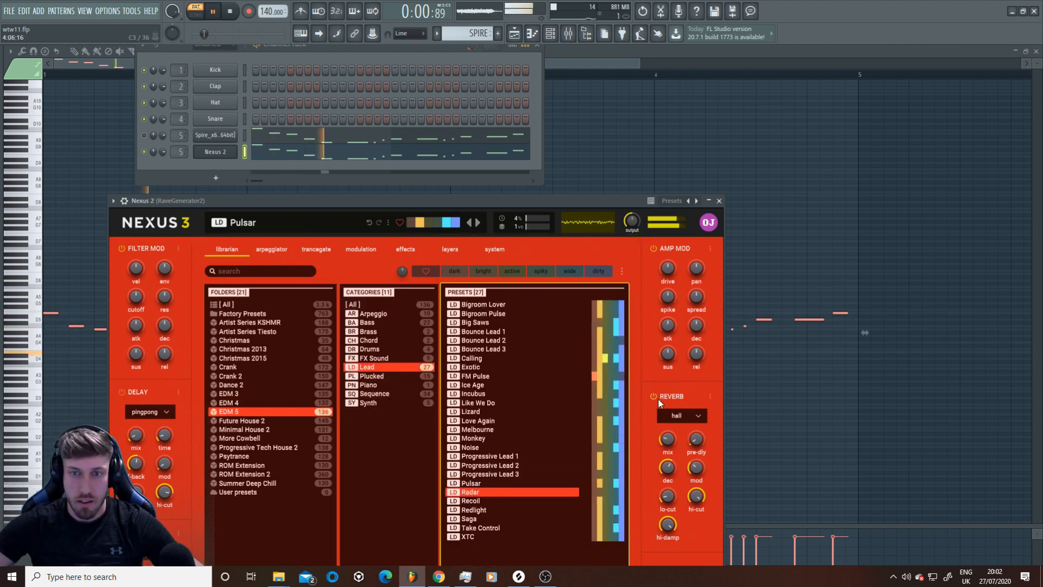
{"action": "key", "text": "space"}
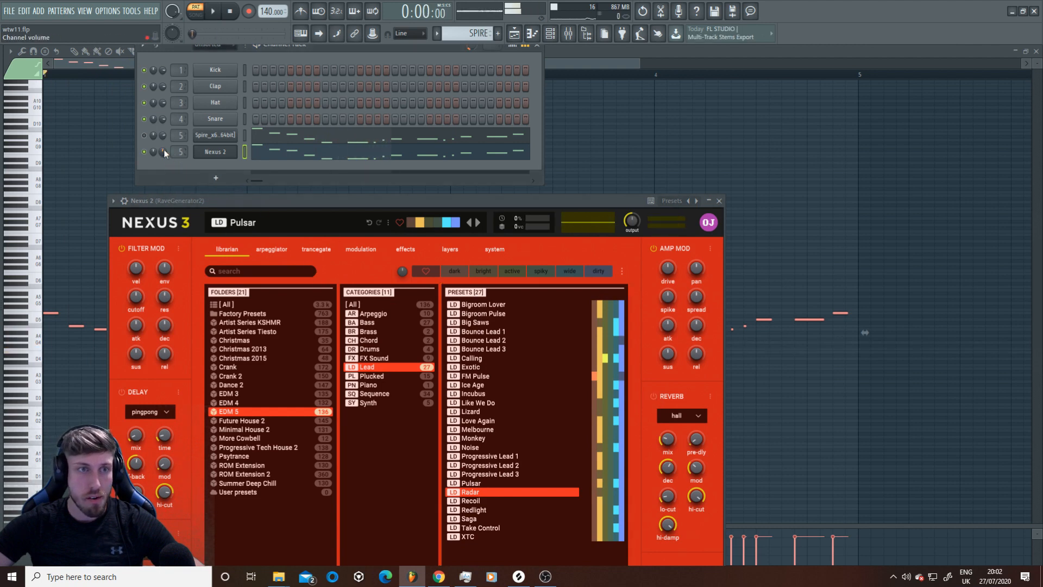
- Unmute the Spire channel and lower the Nexus 2 channel volume to about 36% while comparing the layered sound
{"action": "left_click", "coordinate": [145, 136]}
{"action": "key", "text": "space"}
{"action": "mouse_move", "coordinate": [163, 152]}
{"action": "left_mouse_down"}
{"action": "mouse_move", "coordinate": [163, 173]}
{"action": "mouse_move", "coordinate": [163, 164]}
{"action": "left_mouse_up"}
{"action": "left_click", "coordinate": [144, 153]}
{"action": "left_click", "coordinate": [144, 152]}
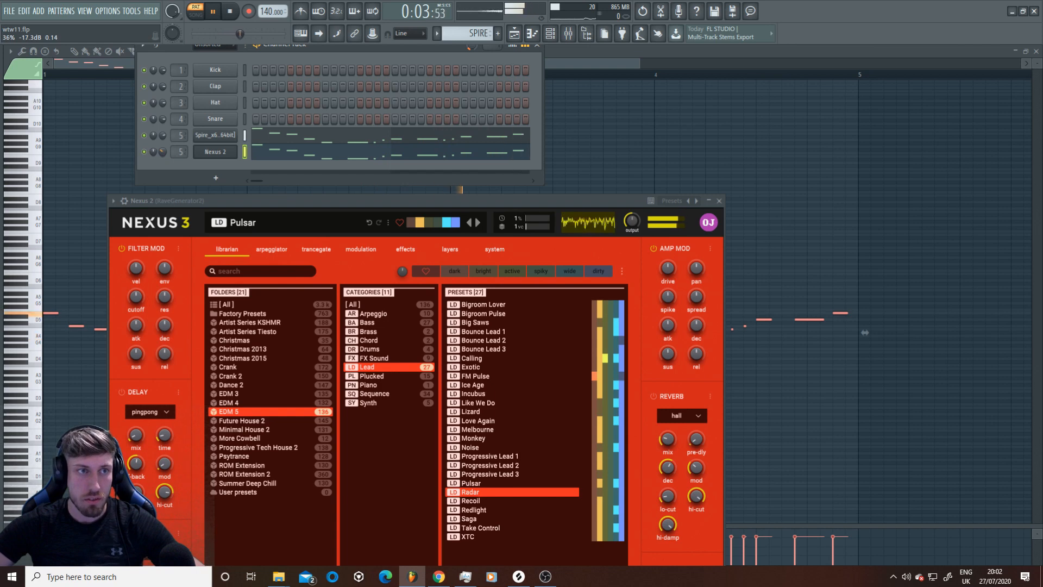
- Play the full arrangement in song mode and raise the Nexus 2 channel volume to about 50%
{"action": "left_click", "coordinate": [529, 35]}
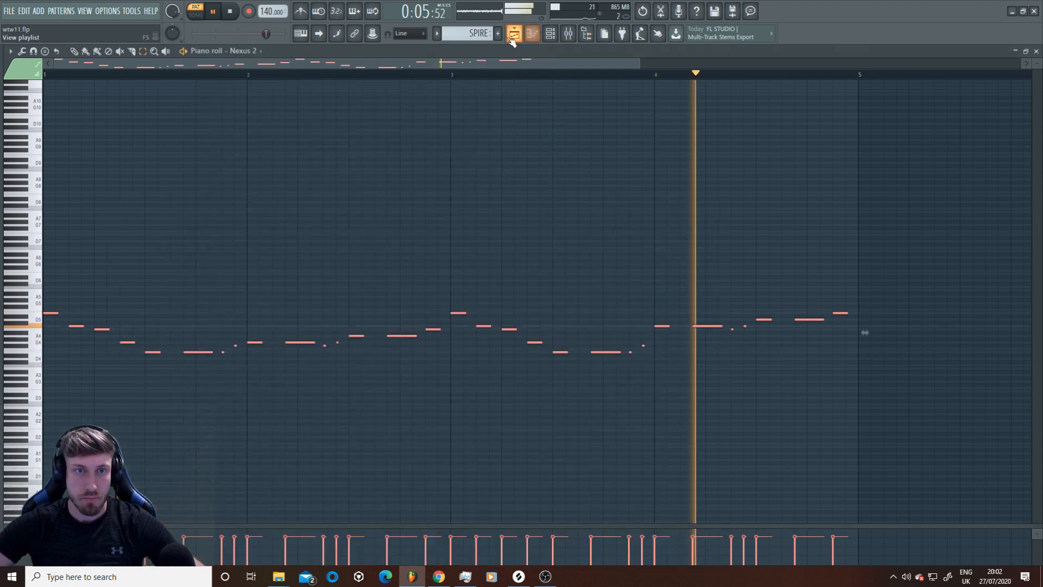
{"action": "left_click", "coordinate": [519, 34]}
{"action": "key", "text": "l"}
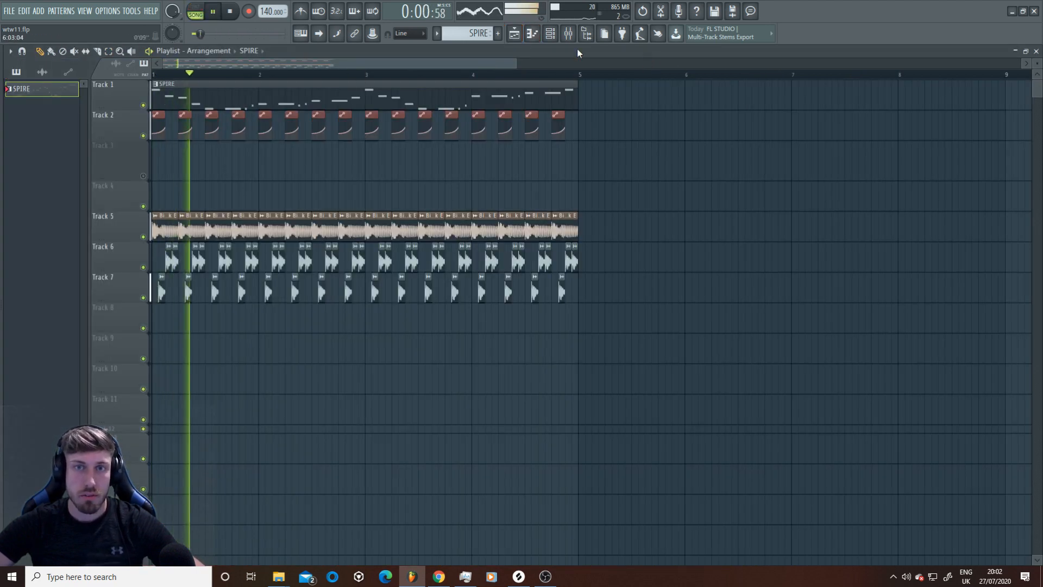
{"action": "left_click", "coordinate": [550, 34]}
{"action": "left_click_drag", "start_coordinate": [163, 152], "coordinate": [162, 142]}
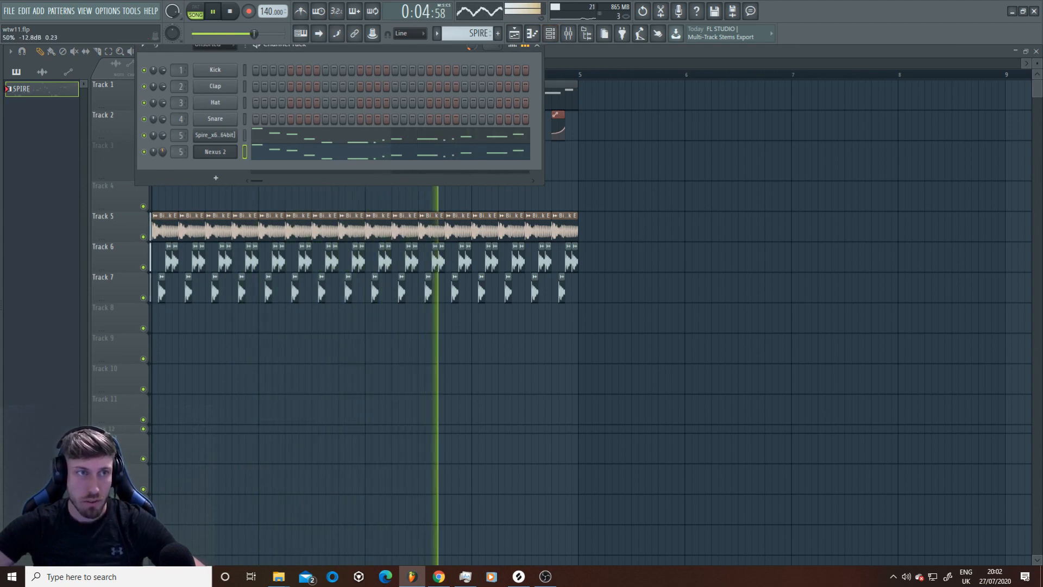
{"action": "left_click_drag", "start_coordinate": [162, 152], "coordinate": [162, 149]}
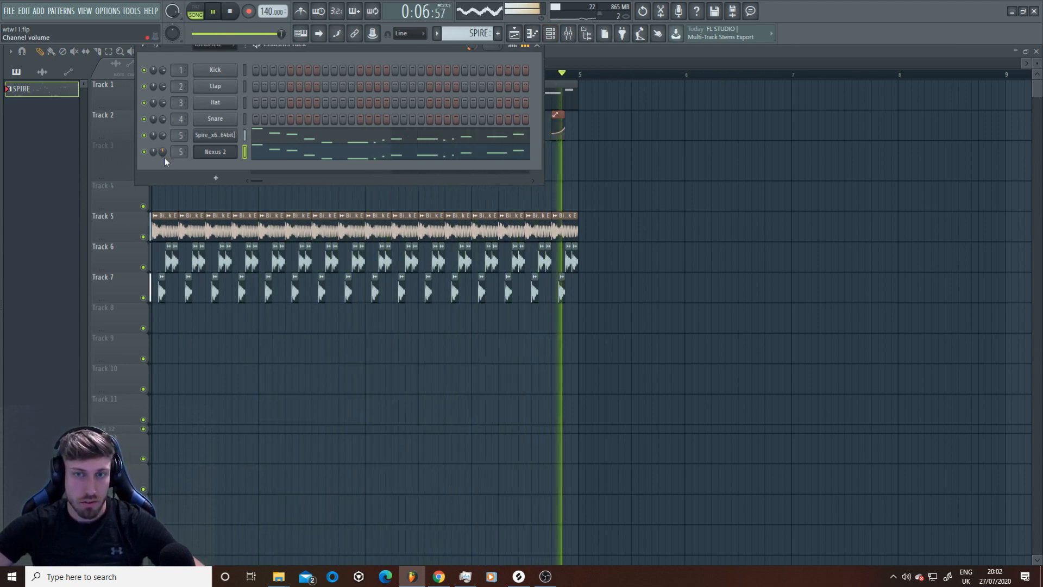
{"action": "key", "text": "space"}
{"action": "left_click", "coordinate": [641, 319]}
{"action": "right_click", "coordinate": [641, 319]}
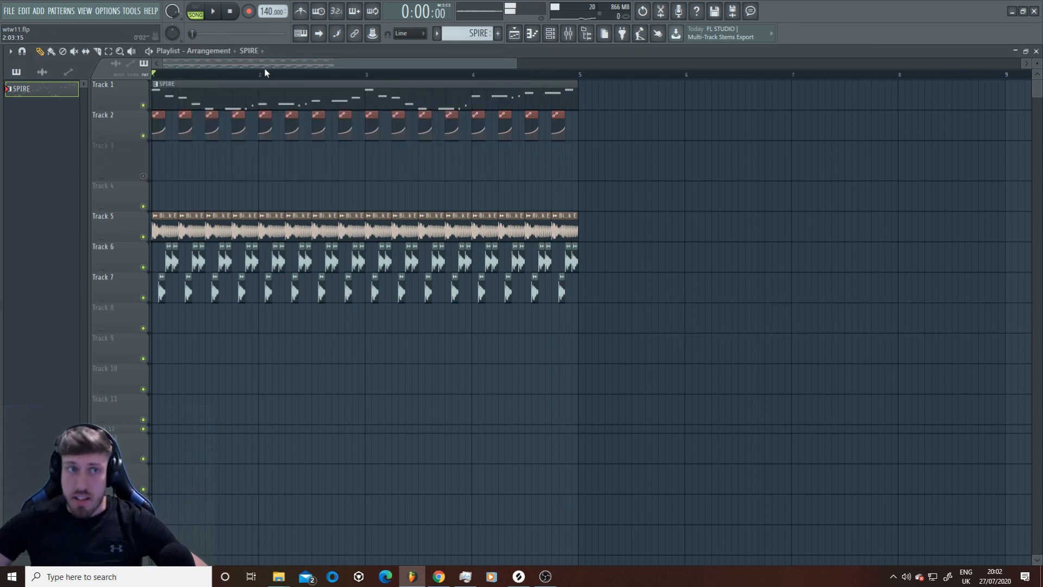
- Open the Spire instrument from the Channel Rack and reveal its wrapper's channel settings
{"action": "left_click", "coordinate": [561, 42]}
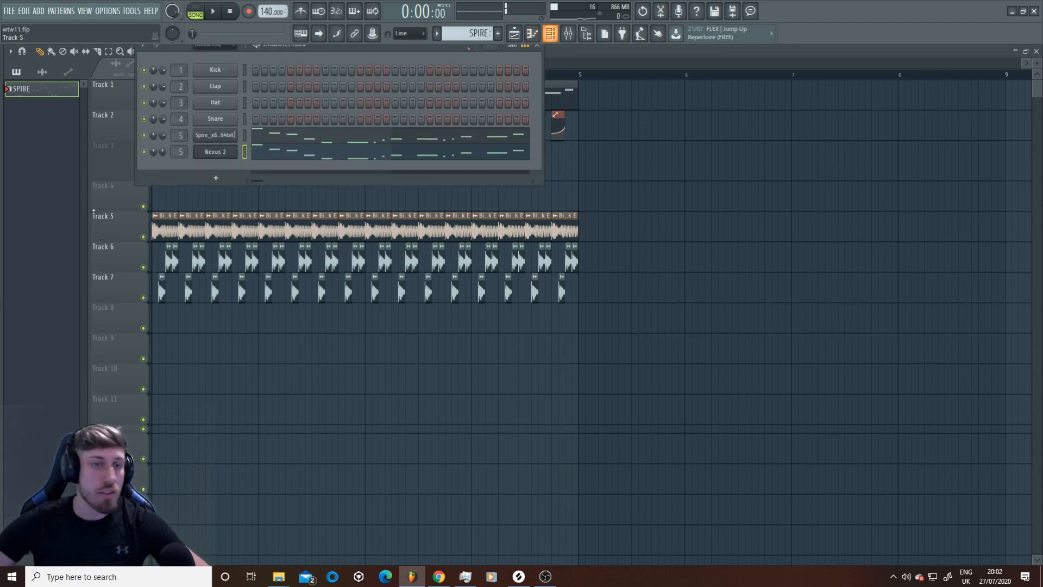
{"action": "left_click", "coordinate": [211, 136]}
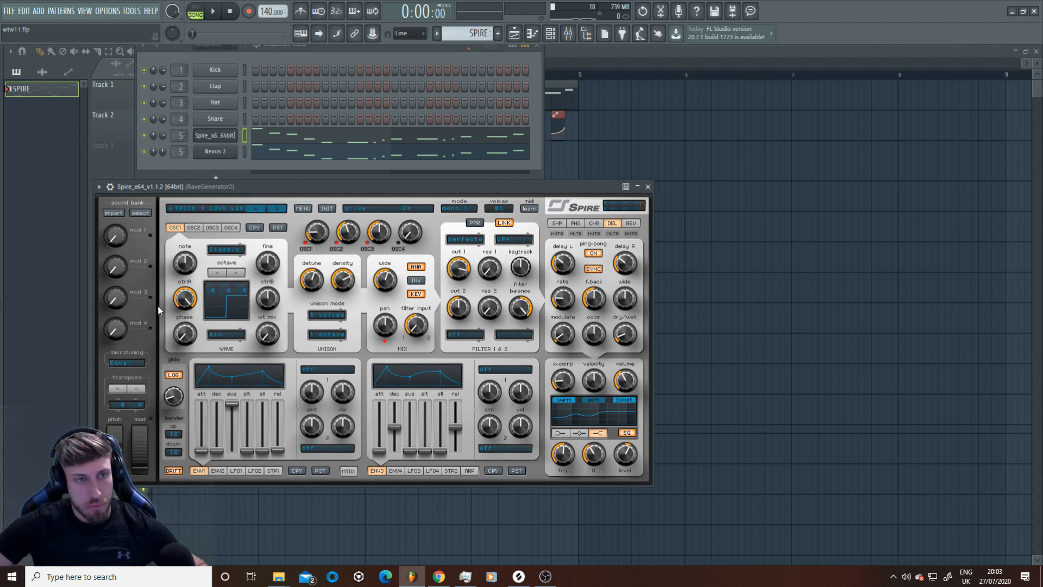
{"action": "left_click", "coordinate": [216, 135]}
{"action": "left_click", "coordinate": [215, 135]}
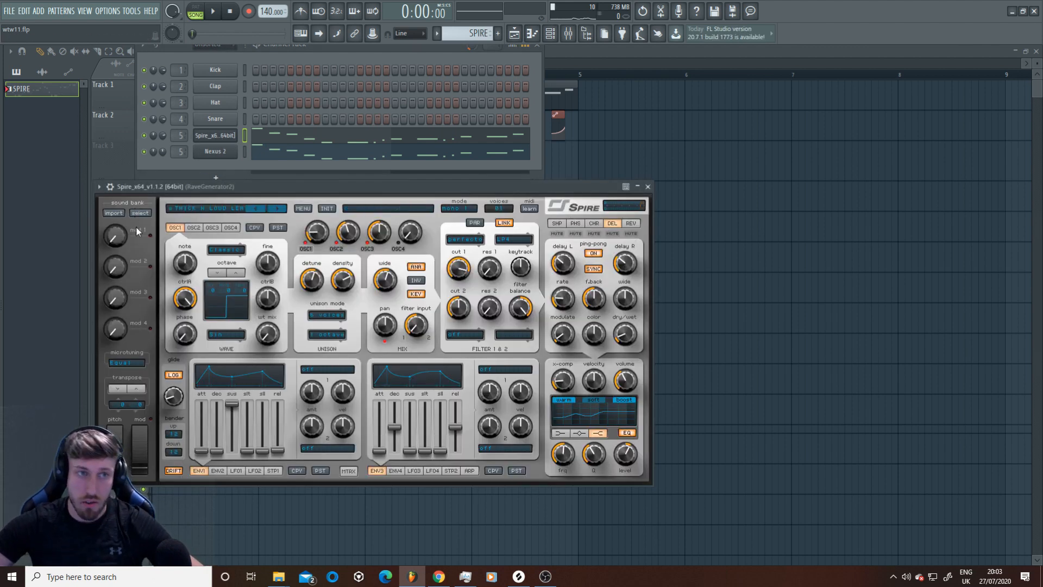
{"action": "left_click", "coordinate": [110, 187]}
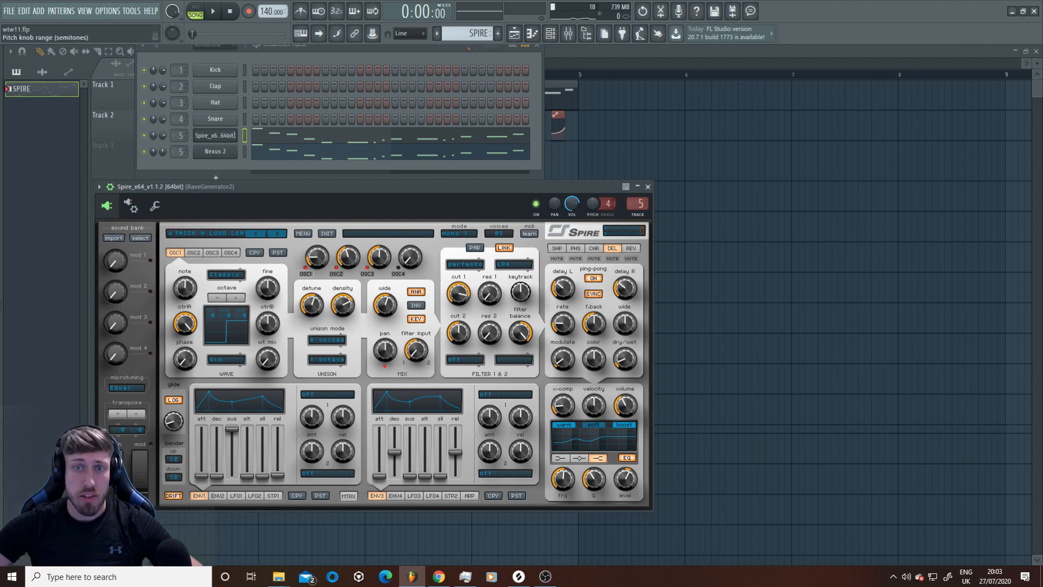
- Set Spire's pitch range to 12 semitones and create an automation clip for its channel pitch
{"action": "left_click_drag", "start_coordinate": [608, 203], "coordinate": [608, 198]}
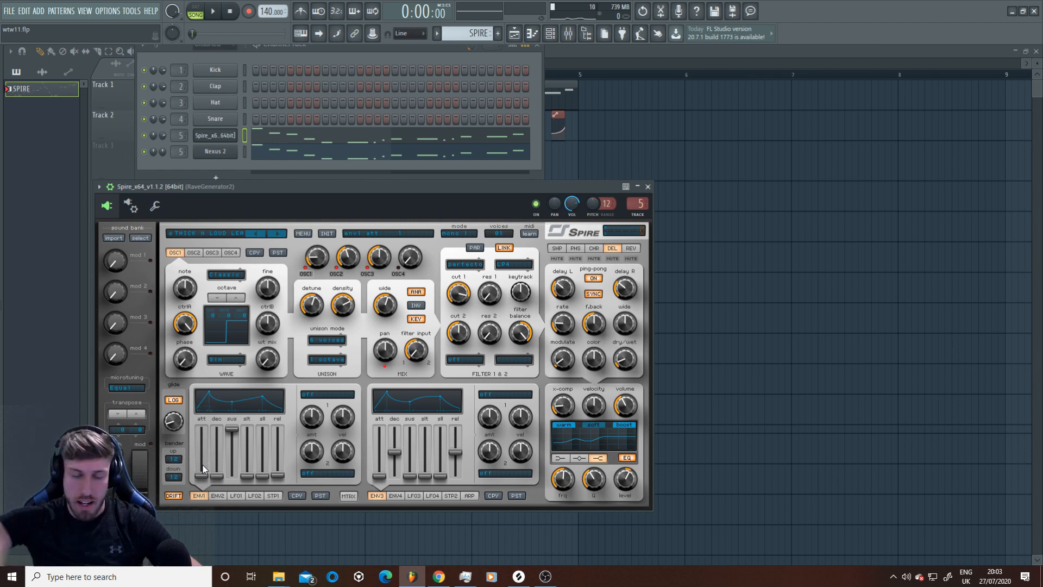
{"action": "left_click", "coordinate": [166, 155]}
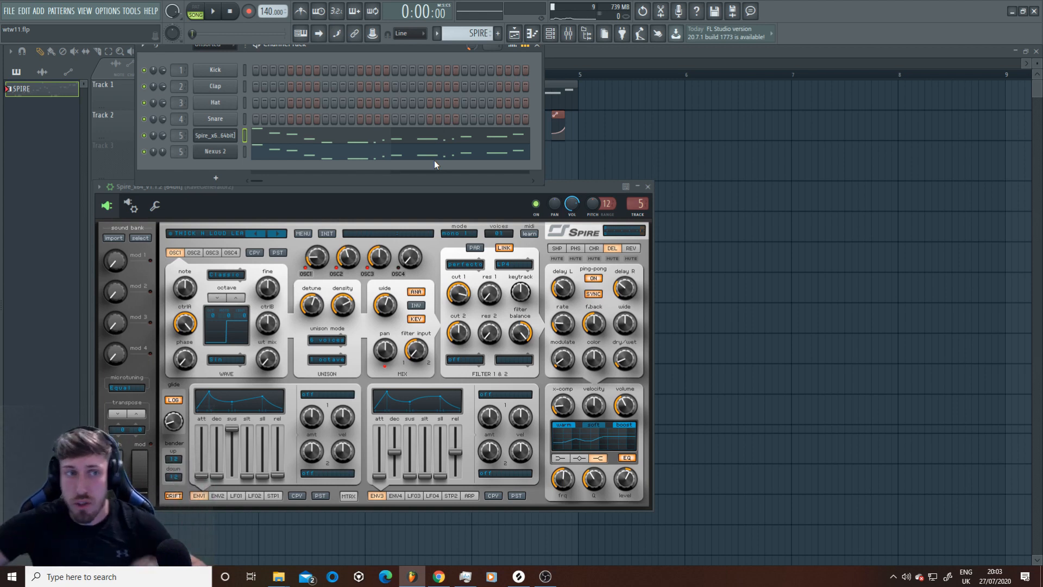
{"action": "left_click", "coordinate": [220, 142]}
{"action": "left_click", "coordinate": [220, 142]}
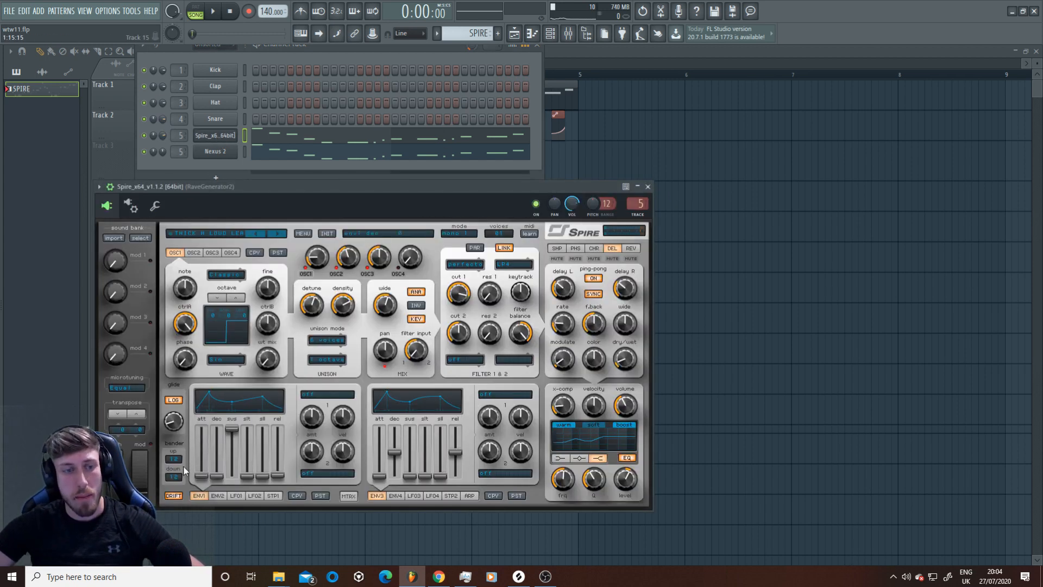
{"action": "right_click", "coordinate": [589, 209]}
{"action": "left_click", "coordinate": [646, 282]}
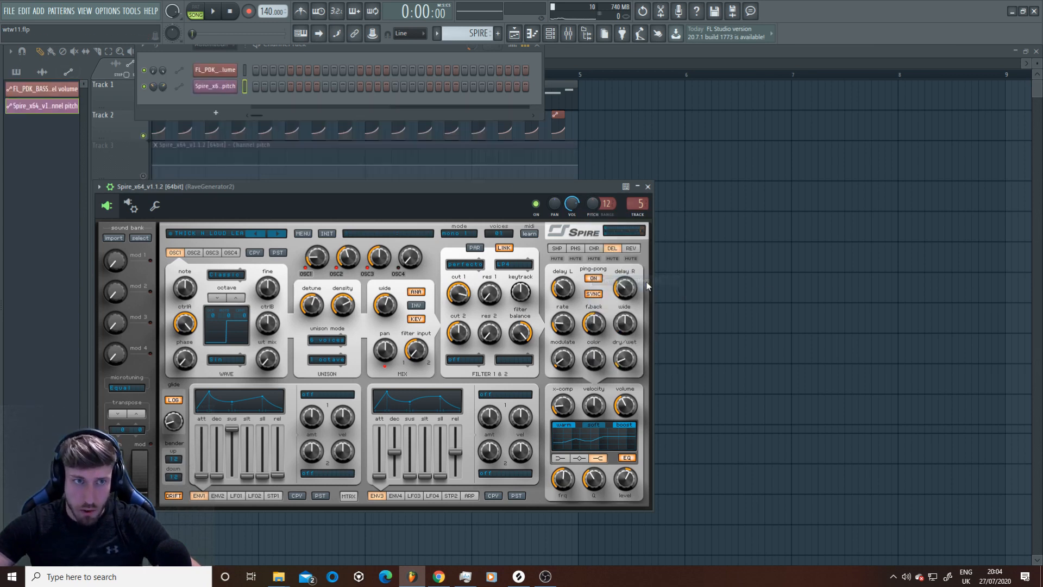
- Rename the Spire channel pitch automation clip on Track 3 as YT BRO
{"action": "left_click", "coordinate": [143, 176]}
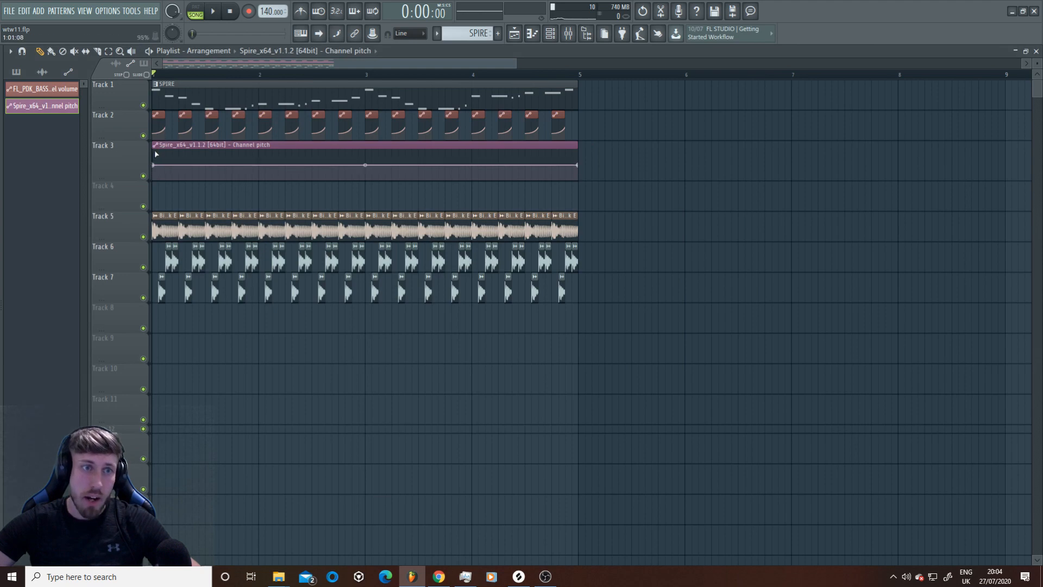
{"action": "left_click", "coordinate": [156, 146]}
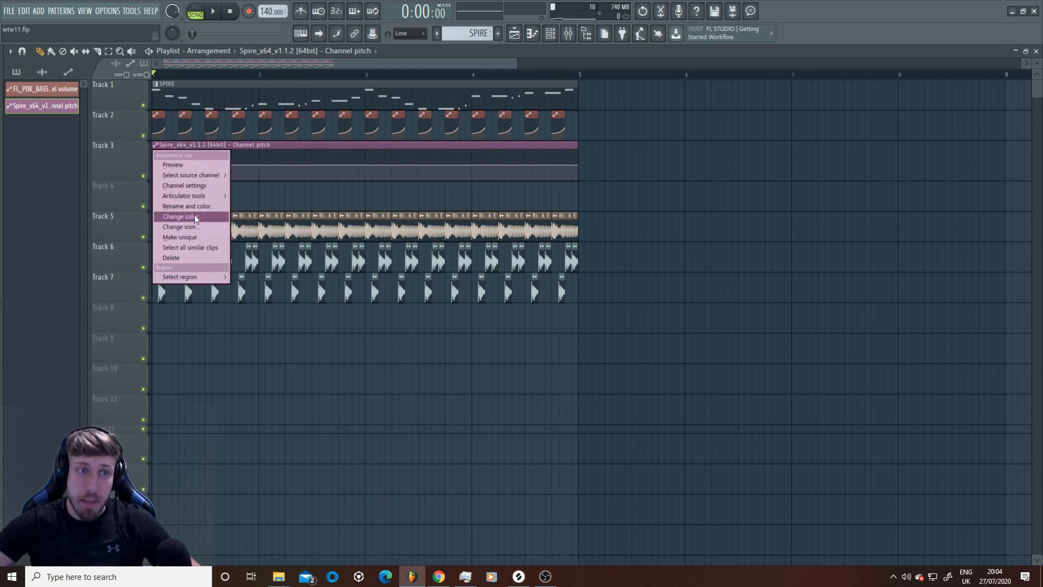
{"action": "left_click", "coordinate": [207, 206]}
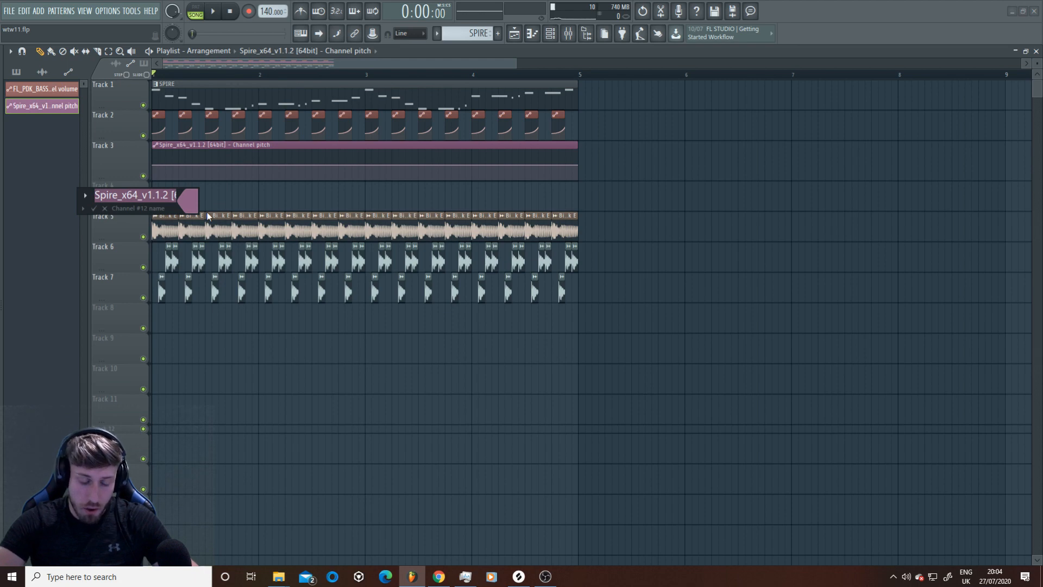
{"action": "type", "text": "YT BRO"}
{"action": "key", "text": "Return"}
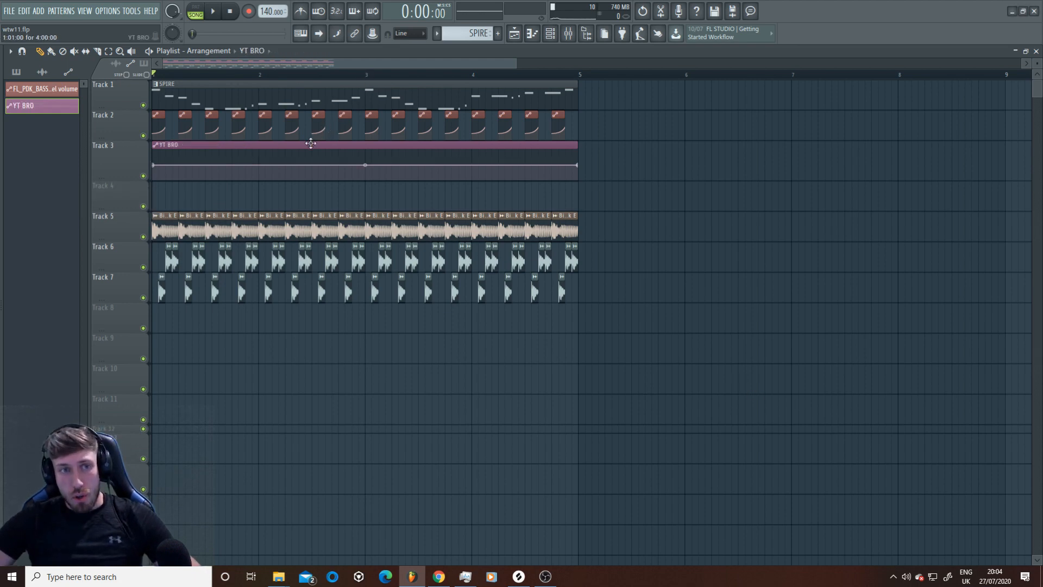
- Add a point in the first bar of the YT BRO clip, raise it into a pitch peak, and play the bend
{"action": "double_click", "coordinate": [291, 97]}
{"action": "left_click", "coordinate": [515, 33]}
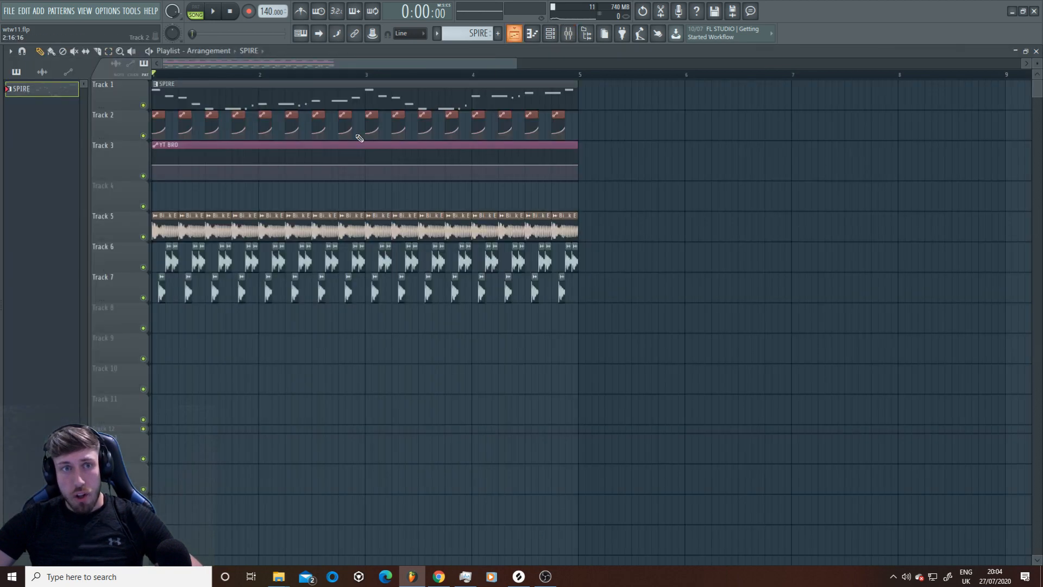
{"action": "right_click", "coordinate": [259, 167]}
{"action": "left_click_drag", "start_coordinate": [259, 167], "coordinate": [222, 145]}
{"action": "left_click_drag", "start_coordinate": [208, 74], "coordinate": [153, 76]}
{"action": "key", "text": "space"}
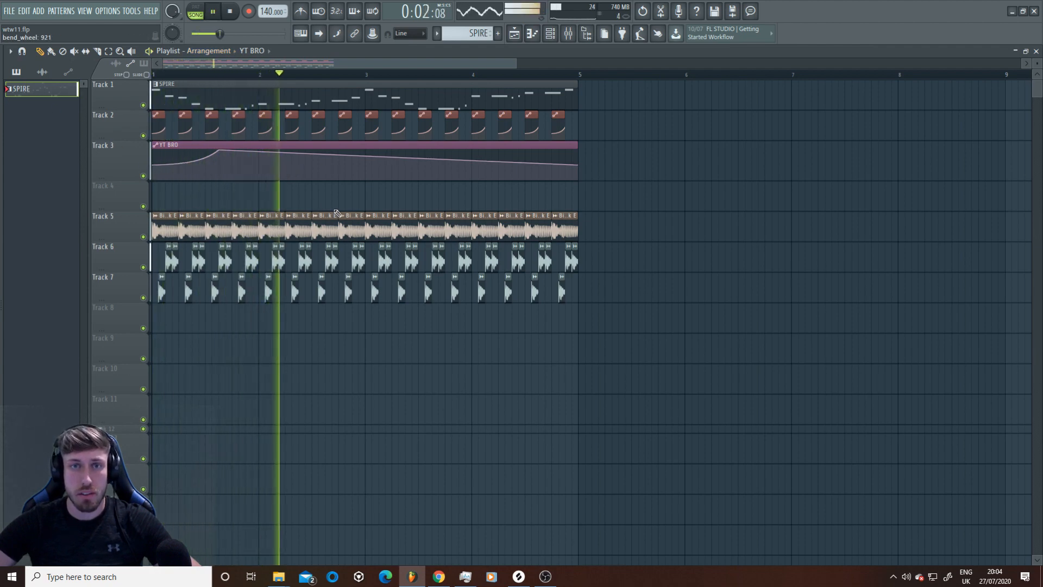
- Stop playback and delete the added peak point from the YT BRO clip
{"action": "key", "text": "space"}
{"action": "key", "text": "ctrl+z"}
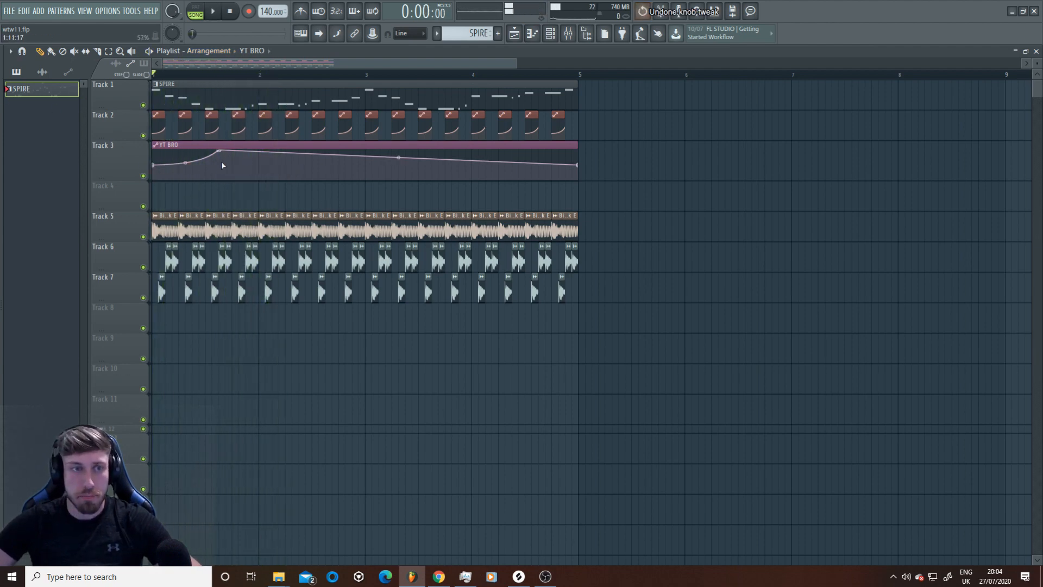
{"action": "right_click", "coordinate": [222, 155]}
{"action": "left_click", "coordinate": [231, 166]}
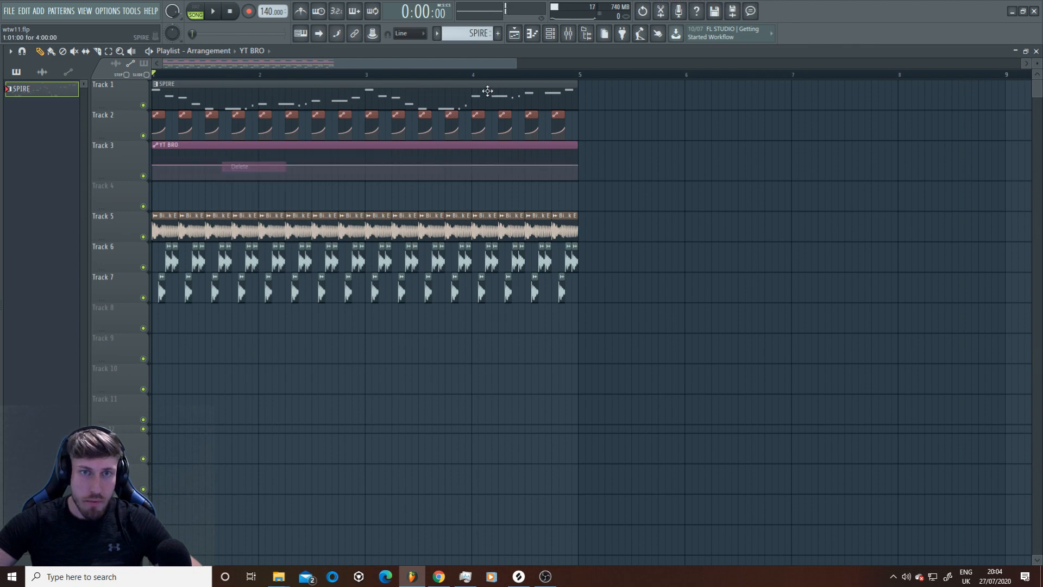
- Move the YT BRO clip to start at step 12 of bar 1 and copy the value of its first point
{"action": "left_click_drag", "start_coordinate": [517, 64], "coordinate": [294, 78]}
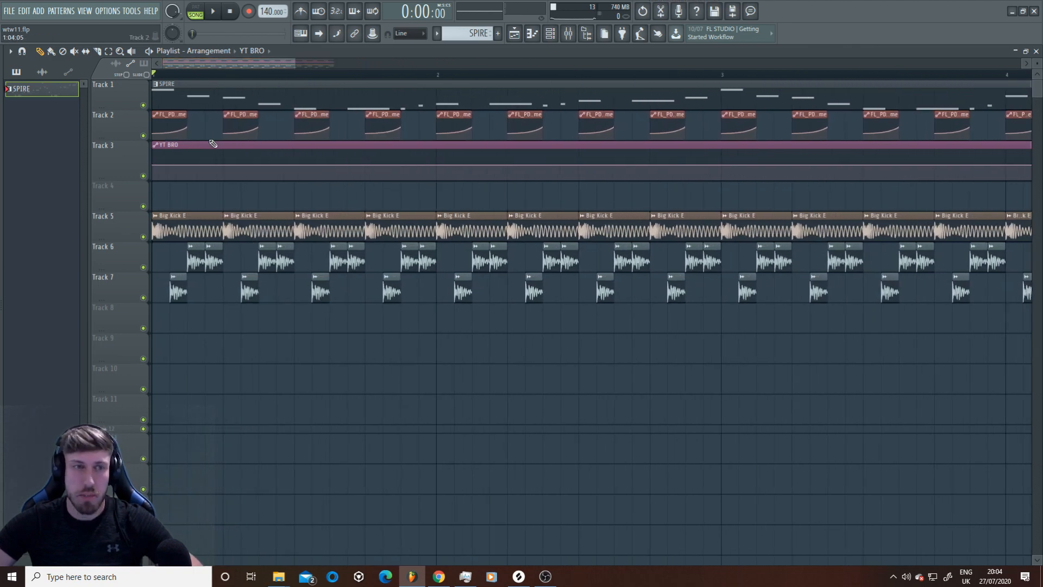
{"action": "left_click_drag", "start_coordinate": [203, 166], "coordinate": [399, 173]}
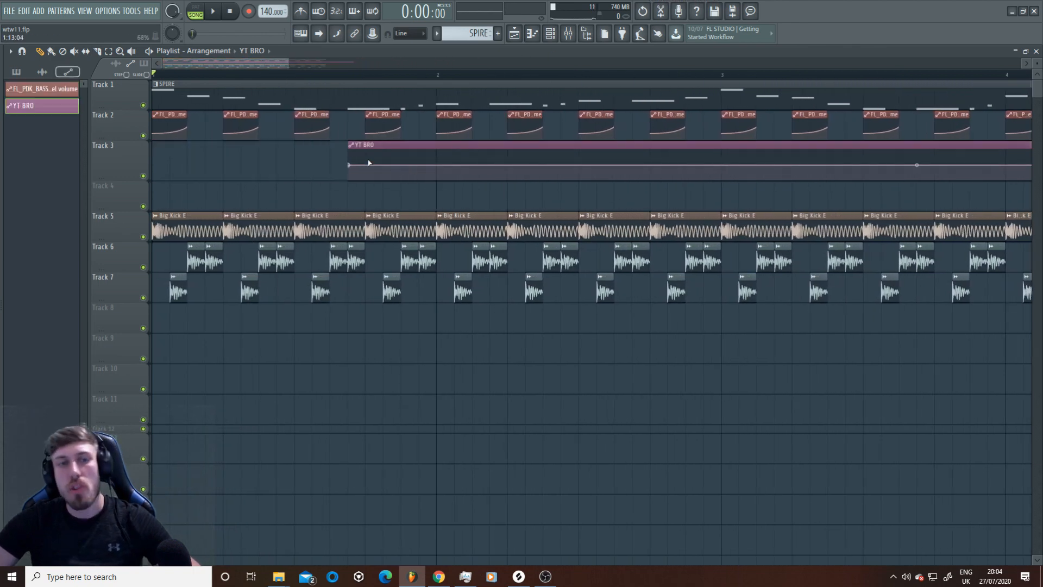
{"action": "right_click", "coordinate": [350, 164]}
{"action": "left_click", "coordinate": [383, 339]}
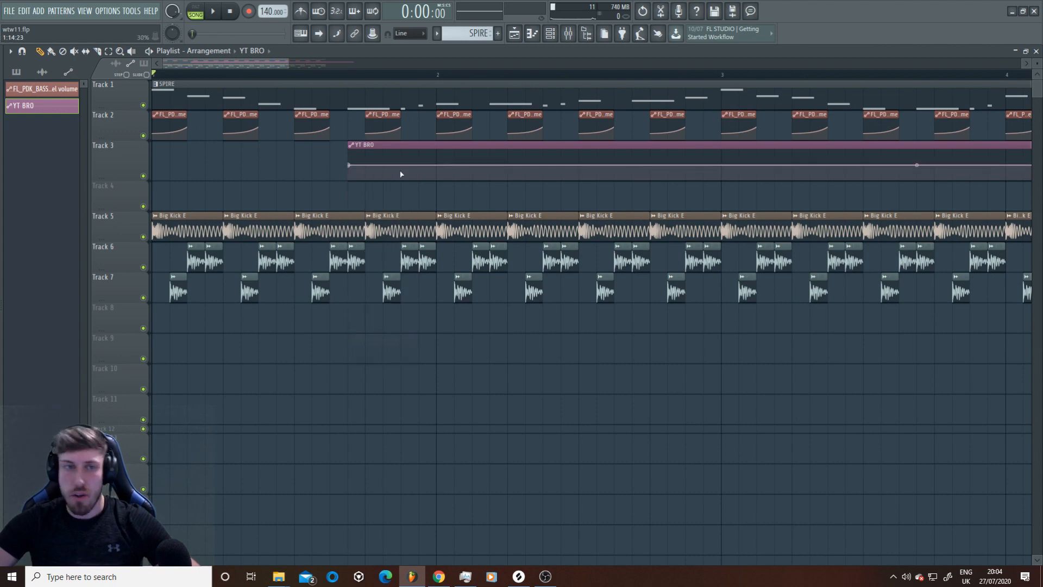
- Curve the YT BRO automation down to a point at 1:15 and return it there to the copied 50% value
{"action": "left_click_drag", "start_coordinate": [289, 65], "coordinate": [245, 72]}
{"action": "left_click_drag", "start_coordinate": [512, 165], "coordinate": [512, 174]}
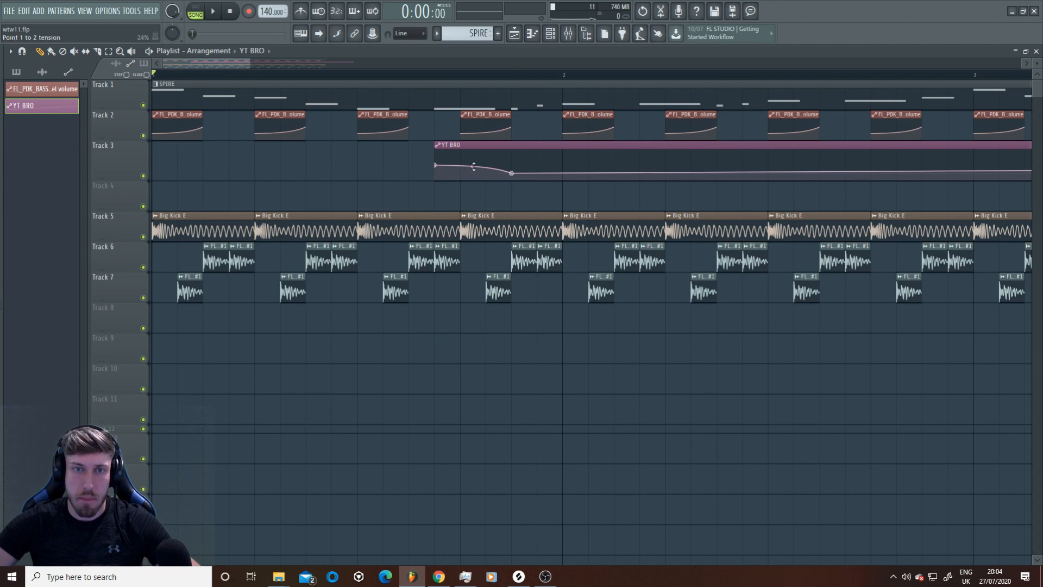
{"action": "right_click", "coordinate": [512, 169]}
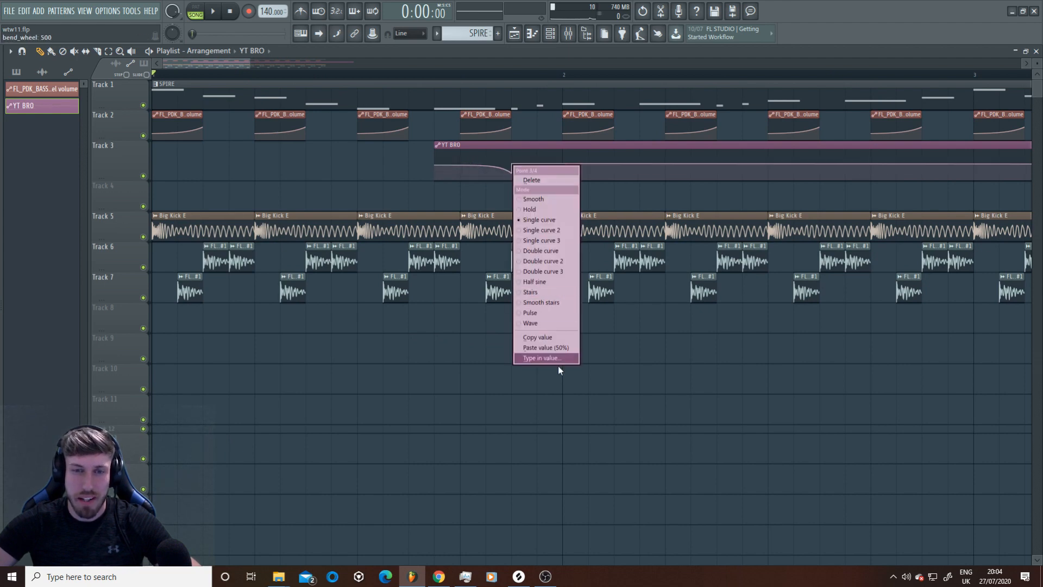
{"action": "left_click", "coordinate": [556, 350]}
- Play the pitch bend while lowering its 1:15 dip to the clip's minimum and adjusting the curve's tension
{"action": "key", "text": "space"}
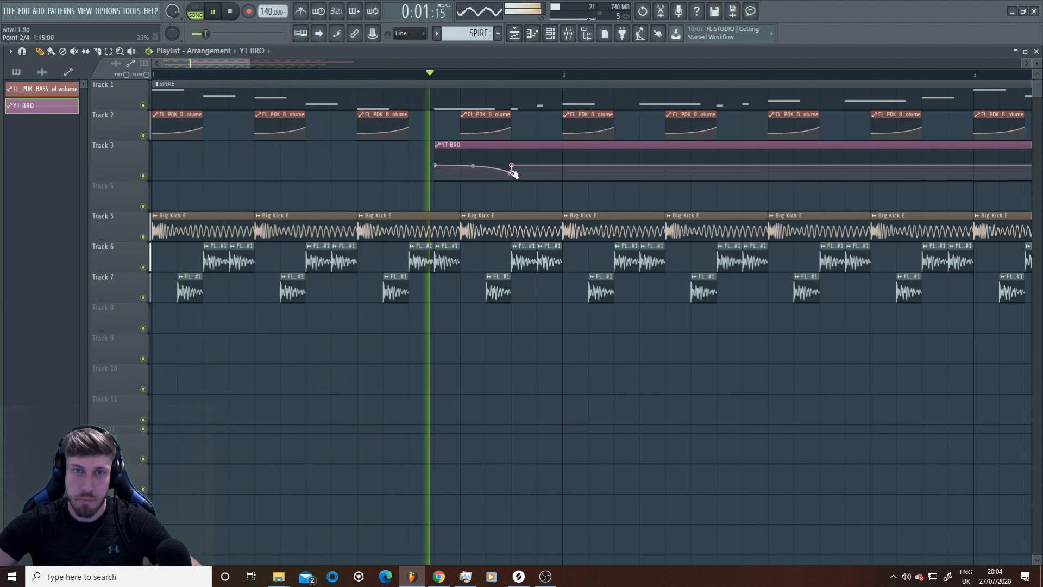
{"action": "left_click_drag", "start_coordinate": [472, 168], "coordinate": [471, 166]}
{"action": "key", "text": "space"}
- Check the Spire notes in the piano roll and the Channel Rack, and play the pitch bend in the playlist
{"action": "double_click", "coordinate": [491, 93]}
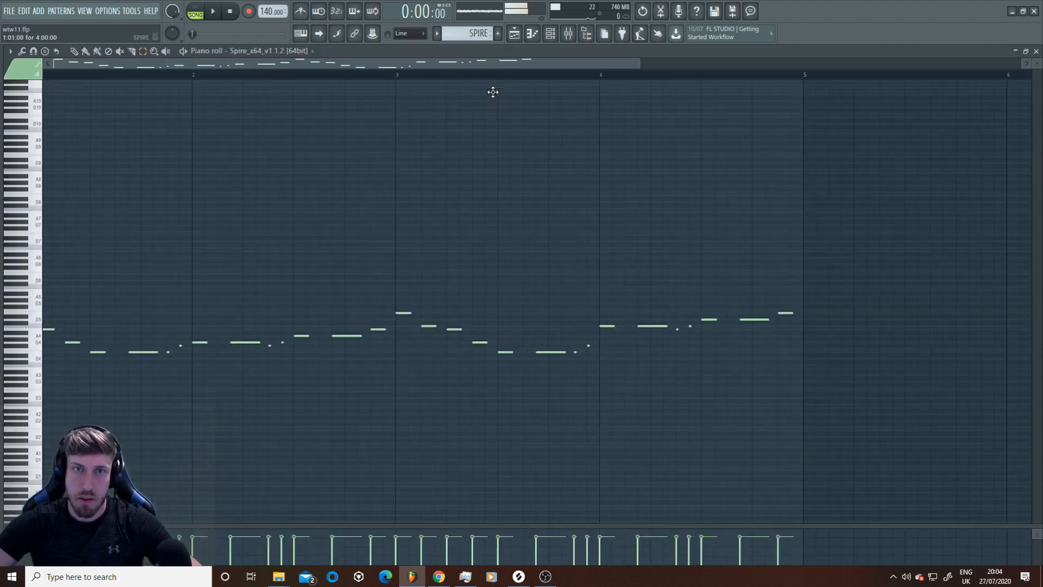
{"action": "left_click", "coordinate": [552, 36]}
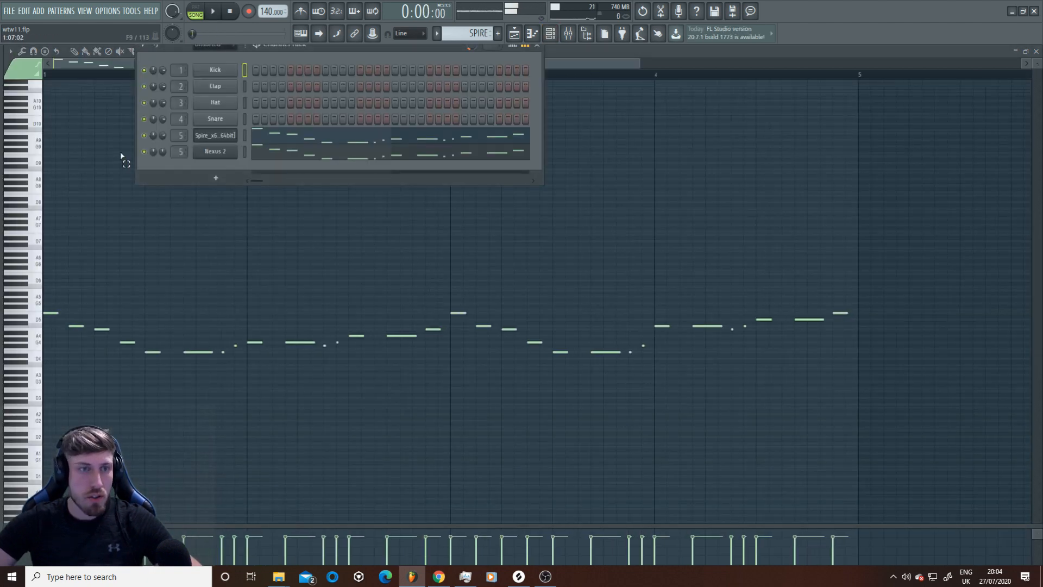
{"action": "left_click", "coordinate": [514, 33]}
{"action": "key", "text": "space"}
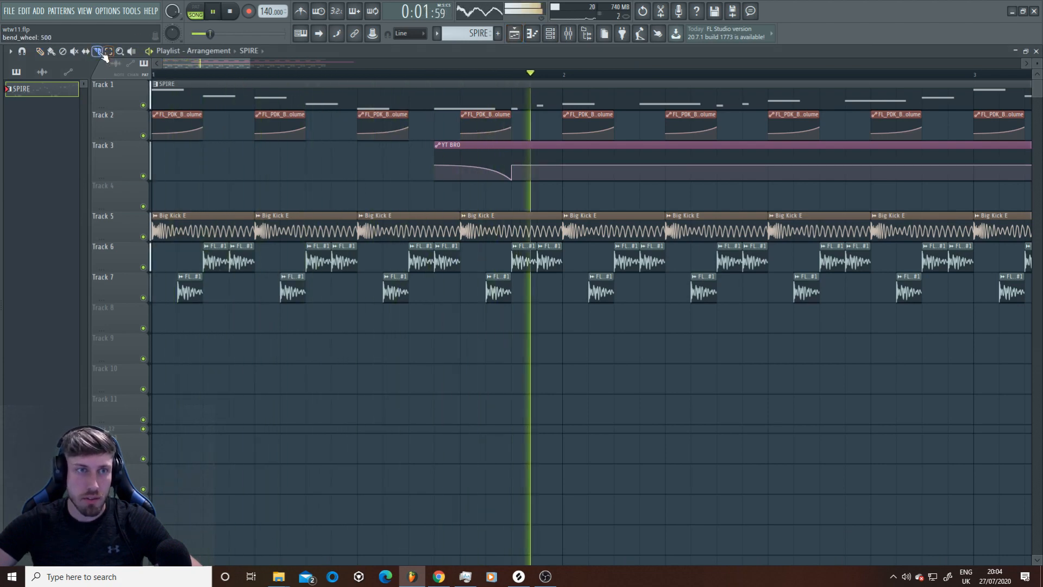
{"action": "key", "text": "space"}
- Slice the YT BRO clip at the start of bar 2 and delete the part after the cut
{"action": "left_click", "coordinate": [568, 160]}
{"action": "key", "text": "b"}
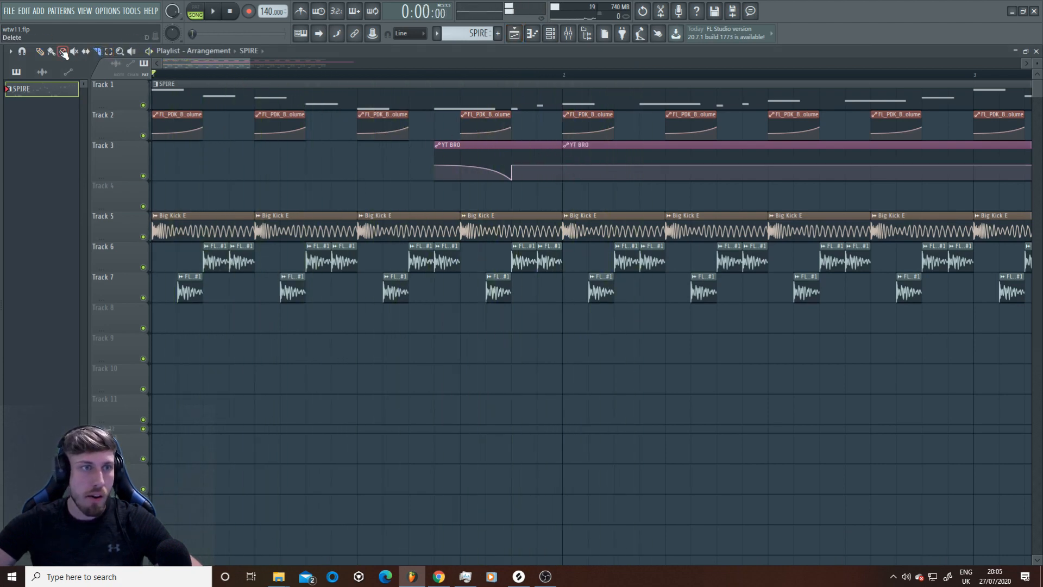
{"action": "right_click", "coordinate": [614, 156]}
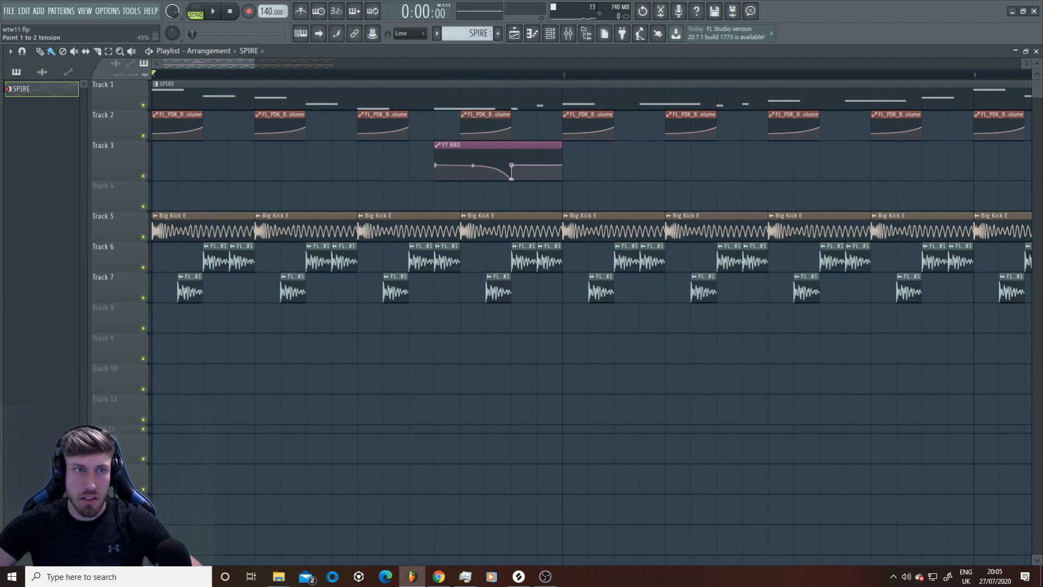
- Place copies of the YT BRO clip on Track 3 at 2:04 and 2:12 while the loop plays
{"action": "key", "text": "space"}
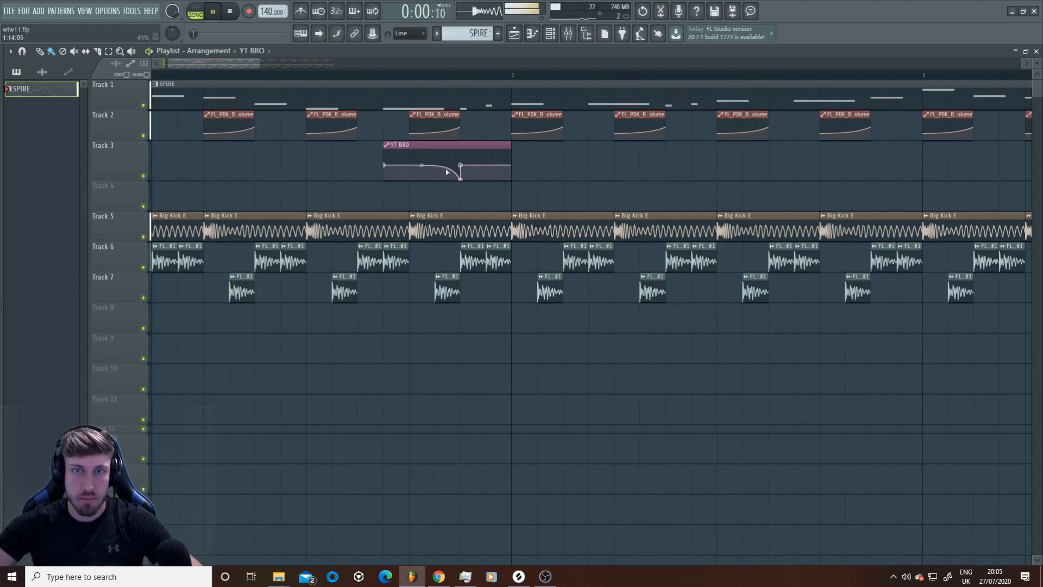
{"action": "left_click", "coordinate": [574, 159]}
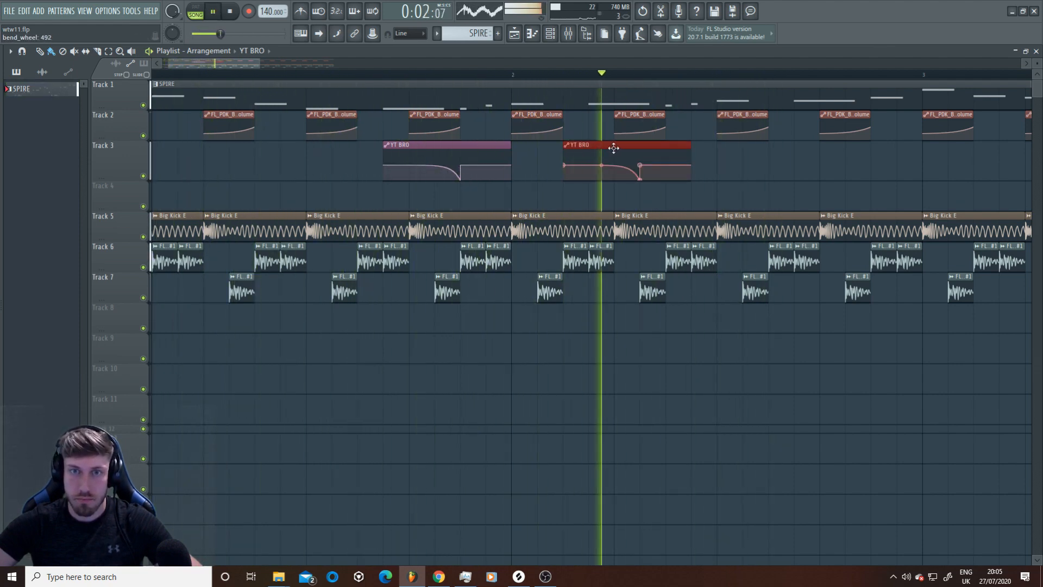
{"action": "left_click_drag", "start_coordinate": [614, 148], "coordinate": [637, 148]}
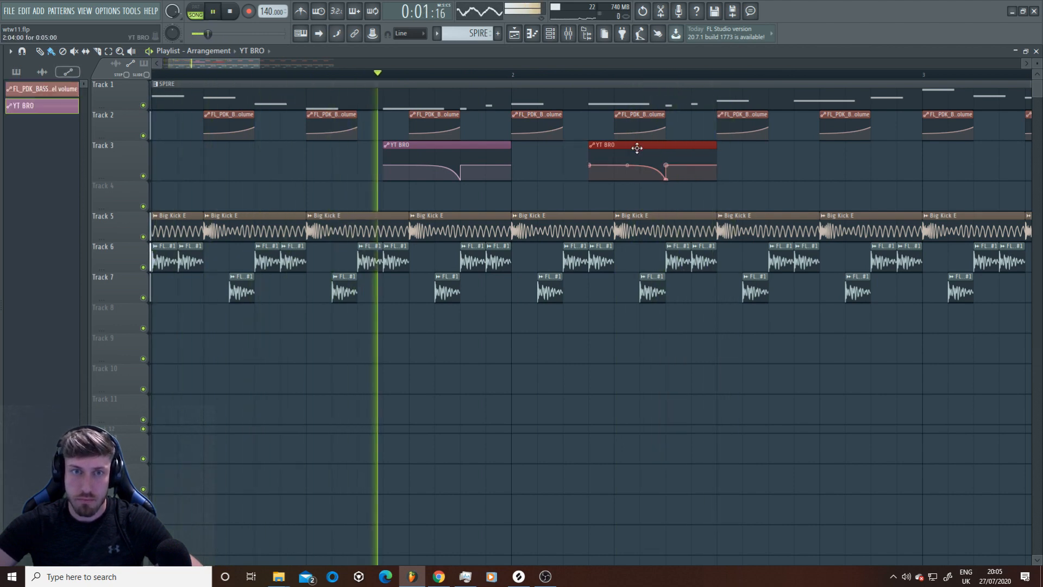
{"action": "left_click", "coordinate": [800, 168]}
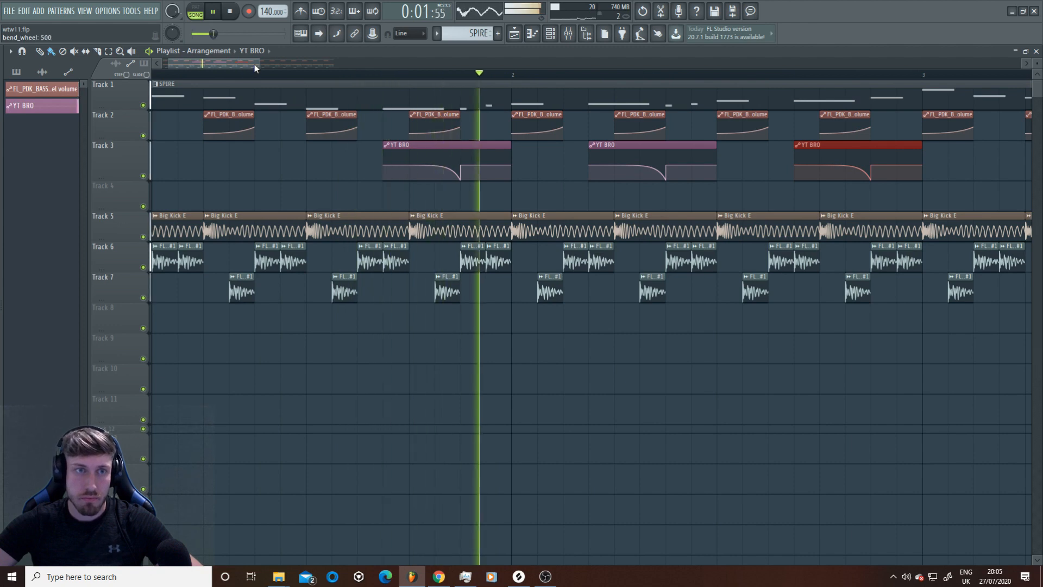
- Place further YT BRO clip copies on Track 3 at 3:12, 4:04 and 4:12 while listening to the loop
{"action": "left_click_drag", "start_coordinate": [255, 64], "coordinate": [492, 64]}
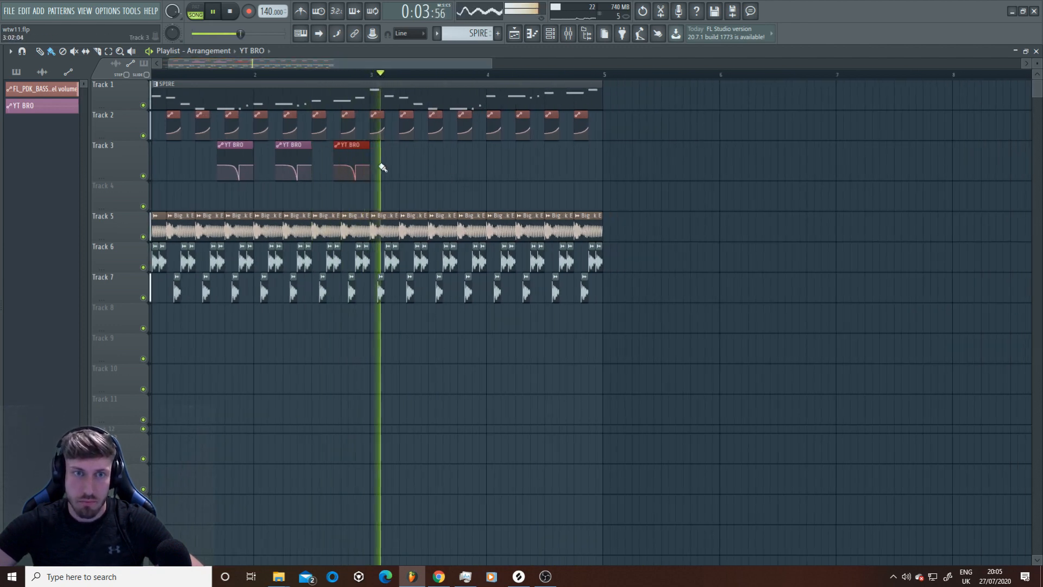
{"action": "key", "text": "space"}
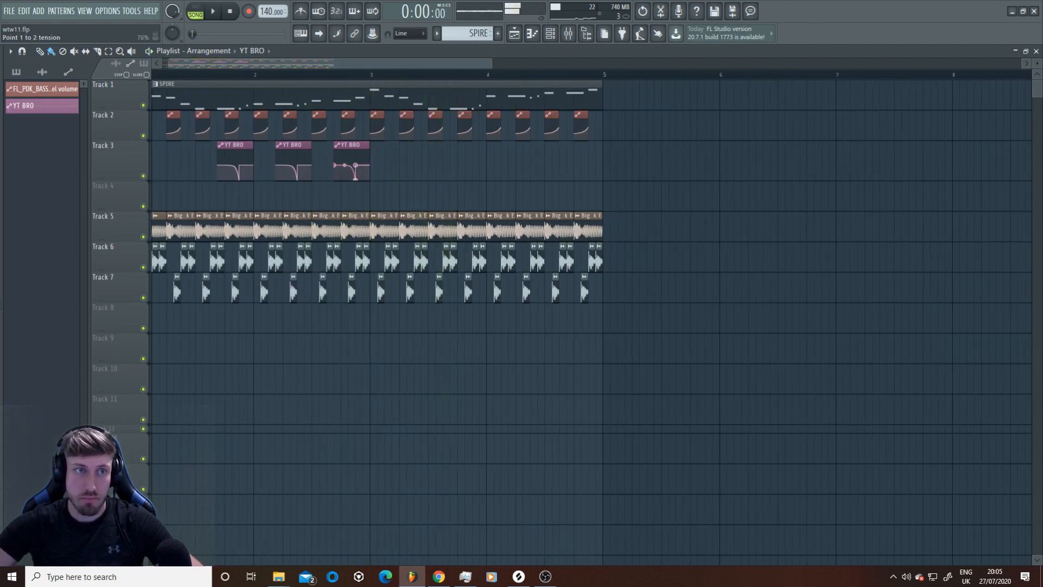
{"action": "key", "text": "space"}
{"action": "left_click", "coordinate": [441, 159]}
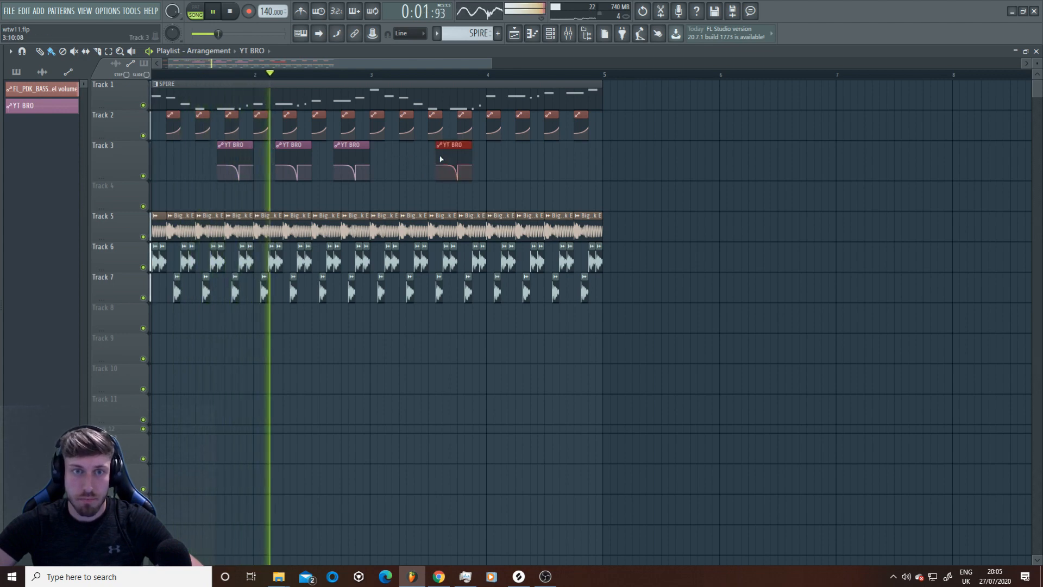
{"action": "left_click_drag", "start_coordinate": [459, 144], "coordinate": [473, 144]}
{"action": "left_click", "coordinate": [513, 158]}
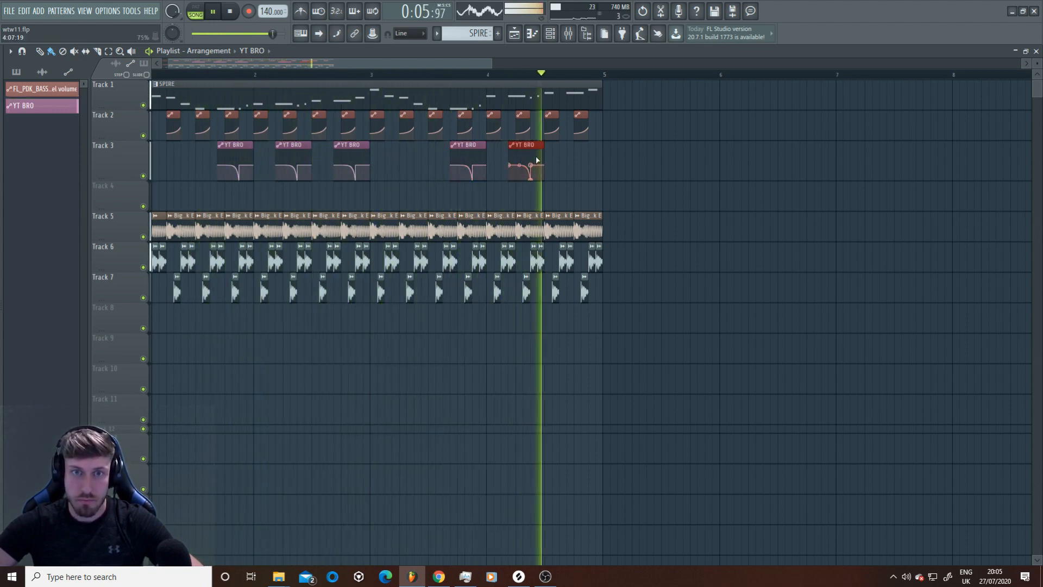
{"action": "left_click", "coordinate": [571, 159]}
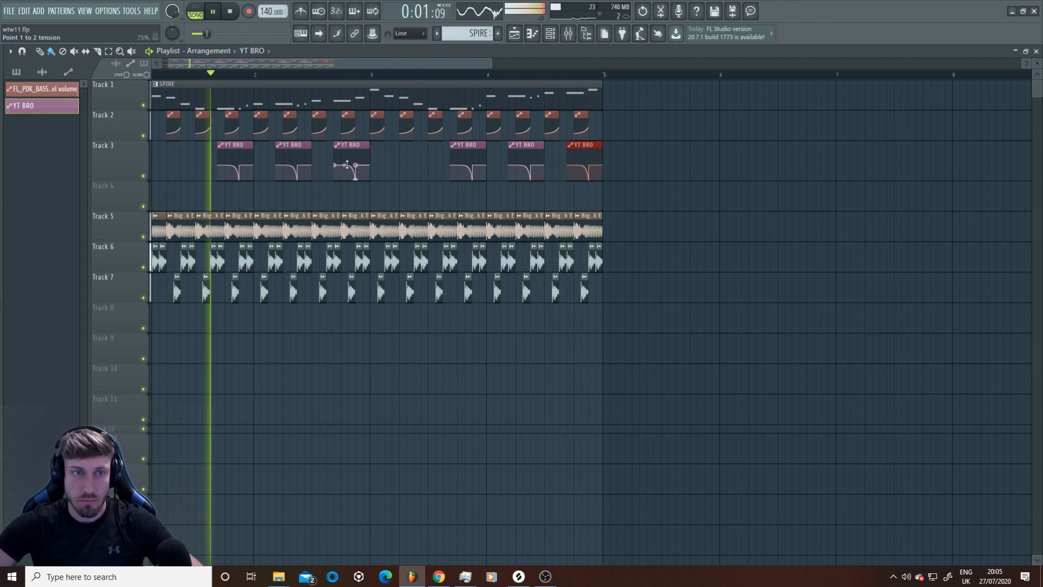
{"action": "left_click", "coordinate": [379, 146]}
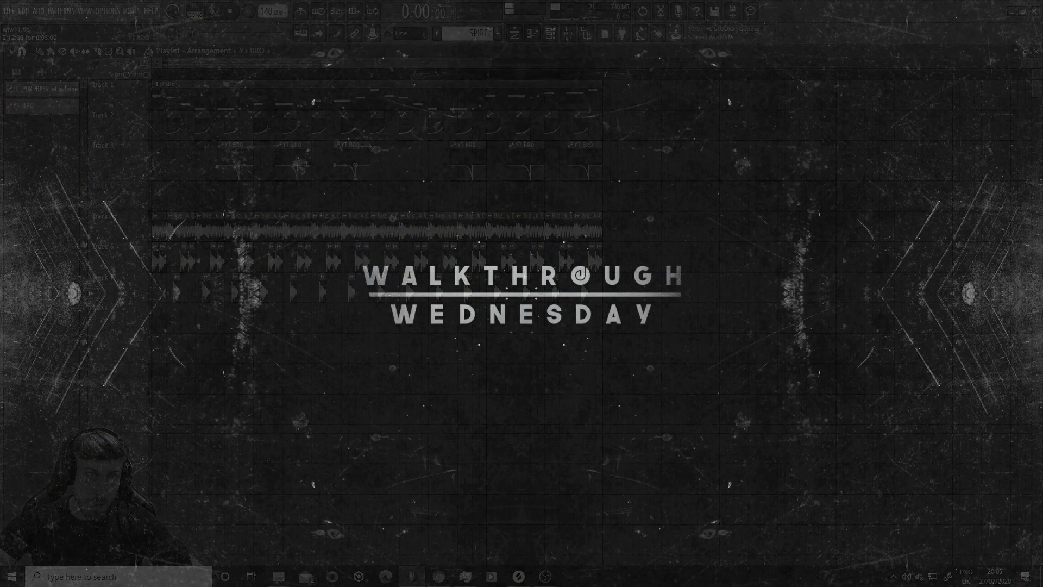